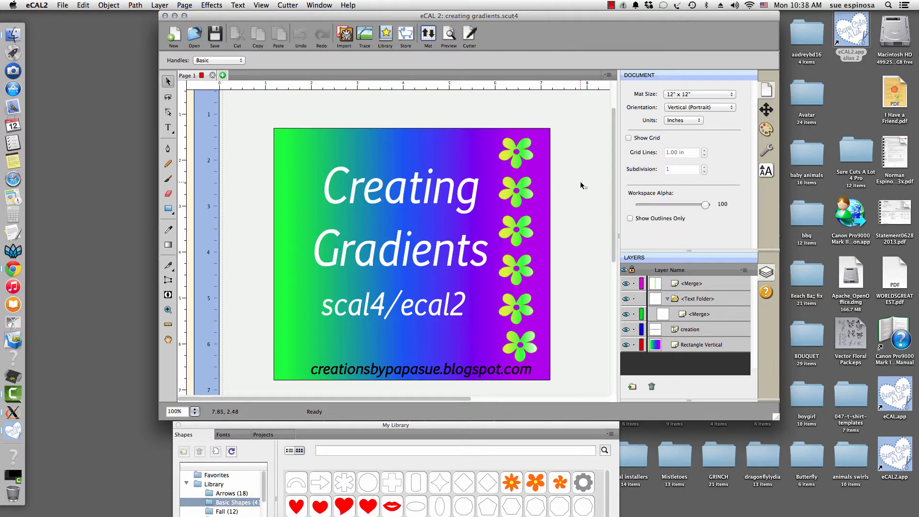
Delete all of the existing title artwork from the page
drag(259, 111, 579, 403)
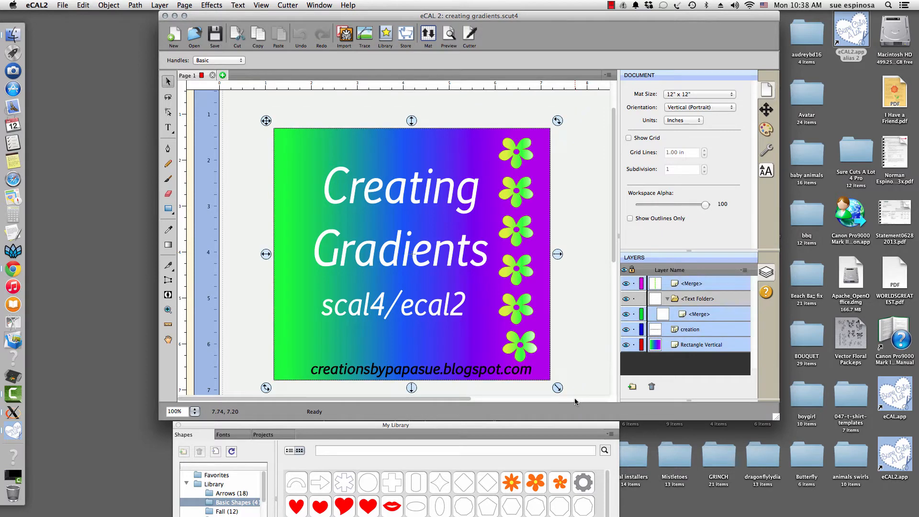
key(Delete)
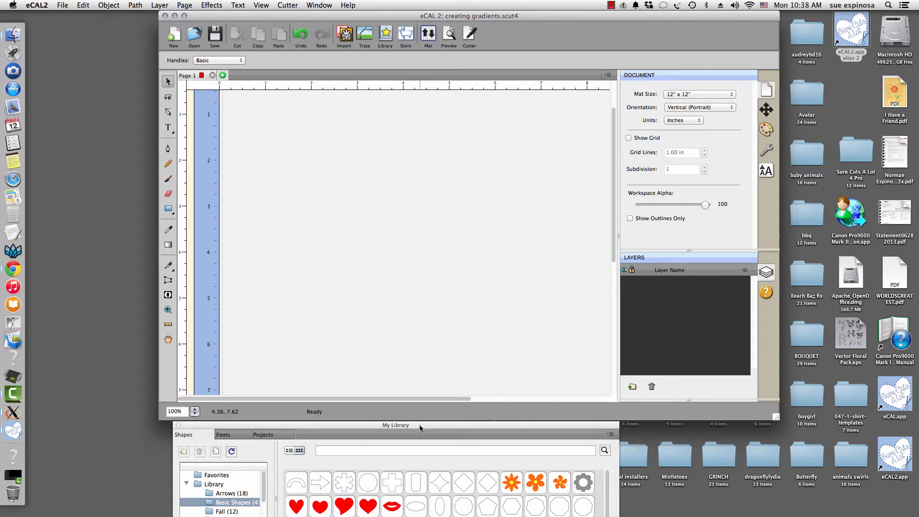
Place a Rectangle Vertical shape from the Basic Shapes library and enlarge it to about 2.6 in wide by 3.2 in tall
drag(419, 424, 414, 395)
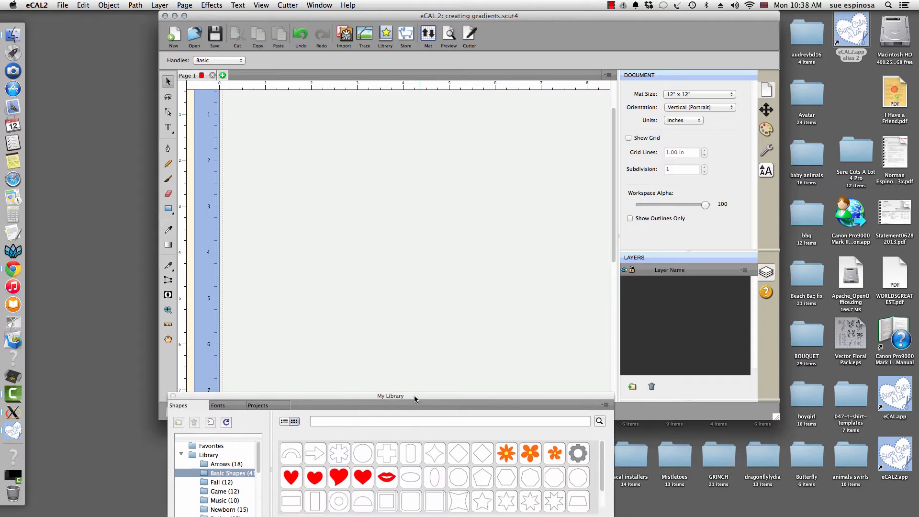
click(322, 495)
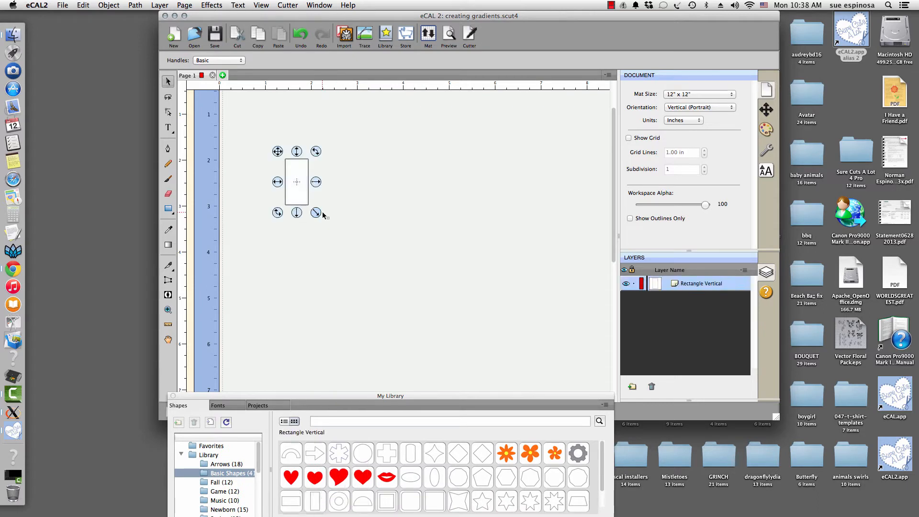
drag(317, 213, 416, 313)
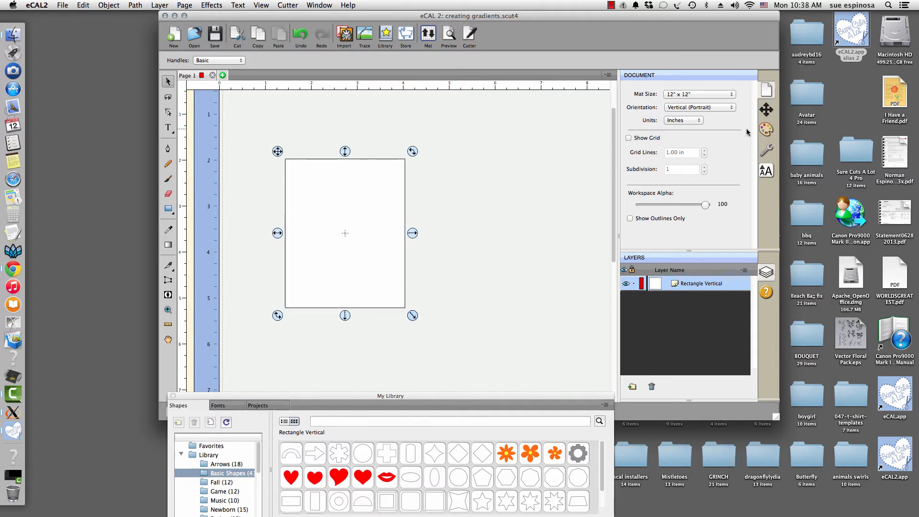
Change the rectangle's fill type from a solid color to Gradient
click(765, 128)
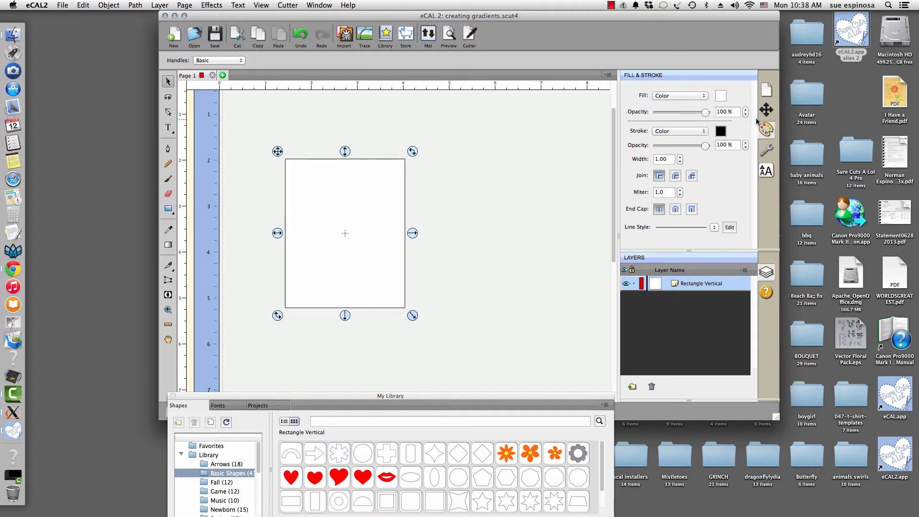
click(705, 96)
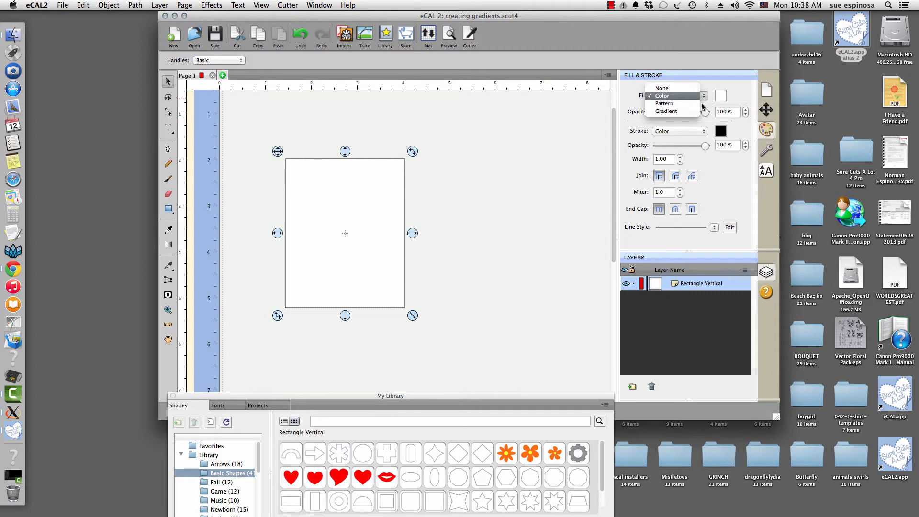
click(699, 112)
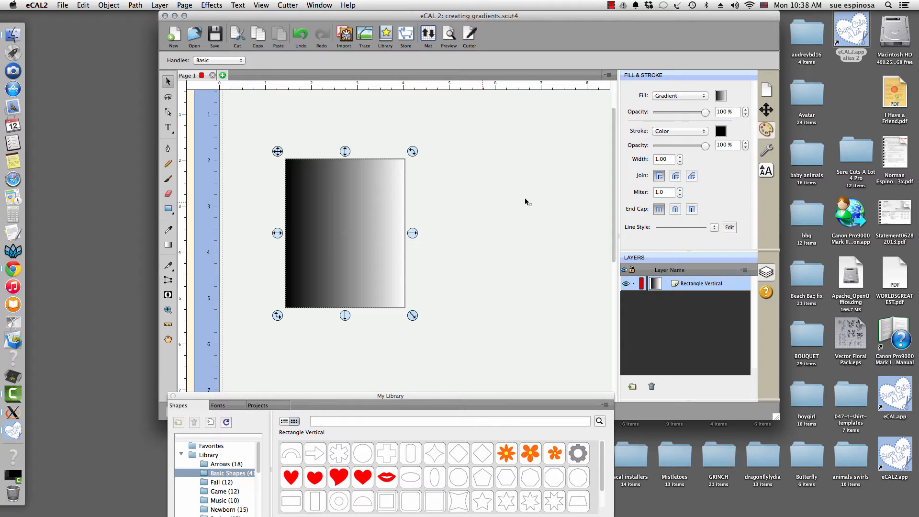
Move the gradient's white stop to position 77 and its black stop to position 31, and apply the change
click(721, 97)
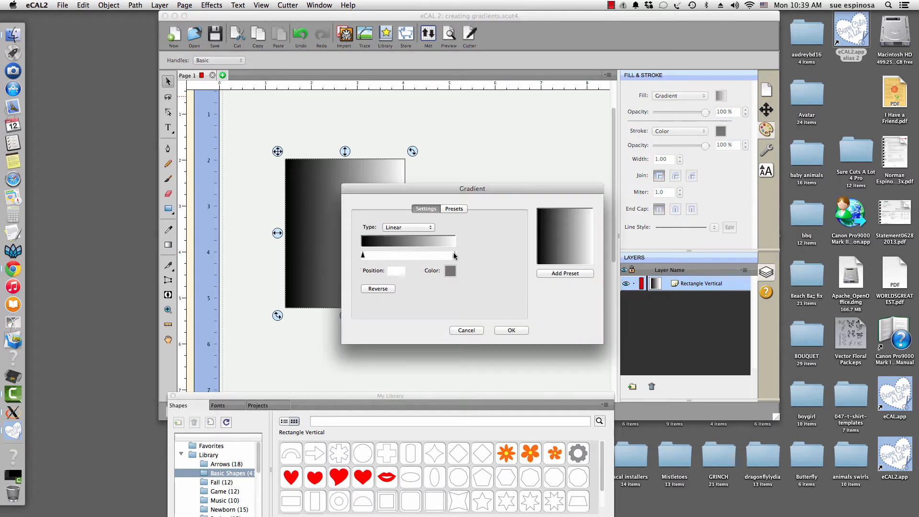
drag(454, 255, 434, 255)
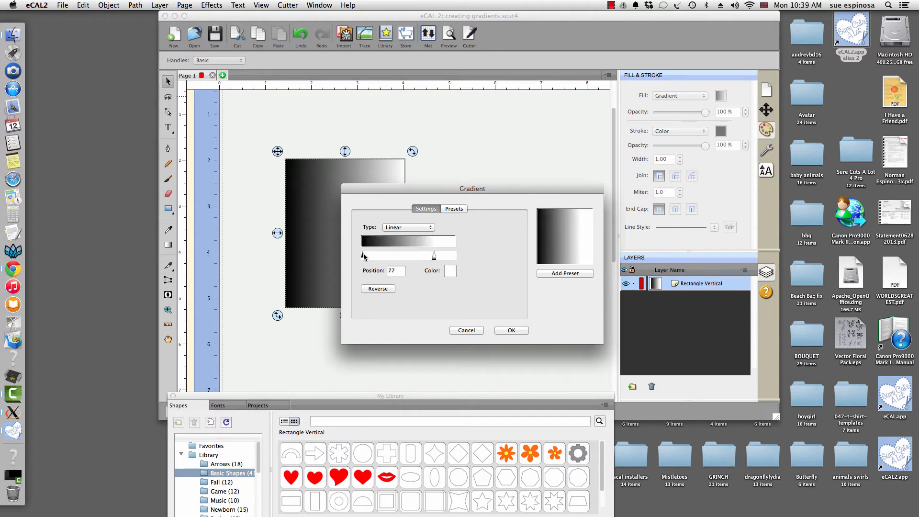
drag(363, 255, 392, 256)
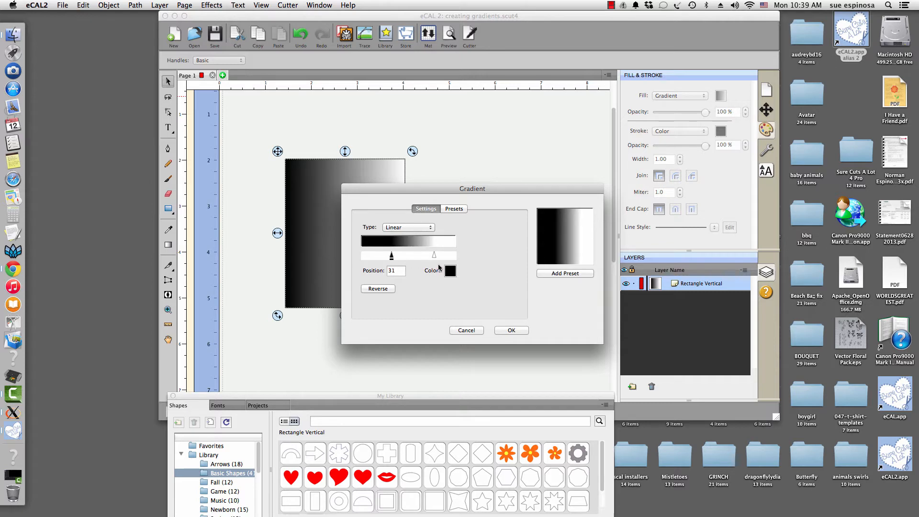
click(508, 330)
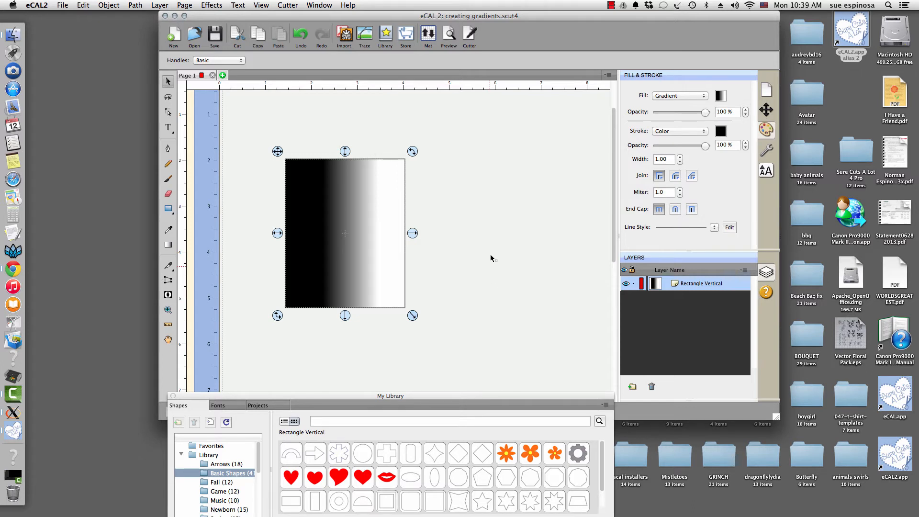
Open the rectangle's gradient settings and try the Radial type before returning to Linear
click(719, 97)
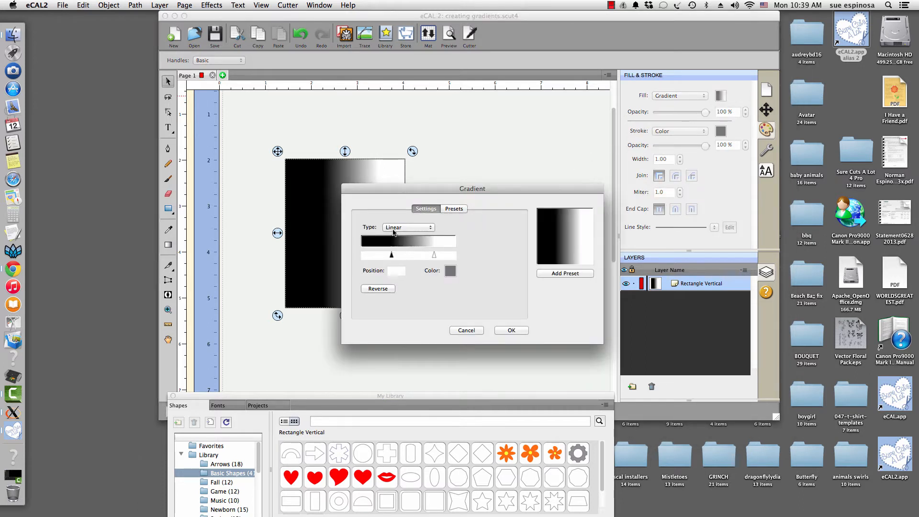
click(430, 229)
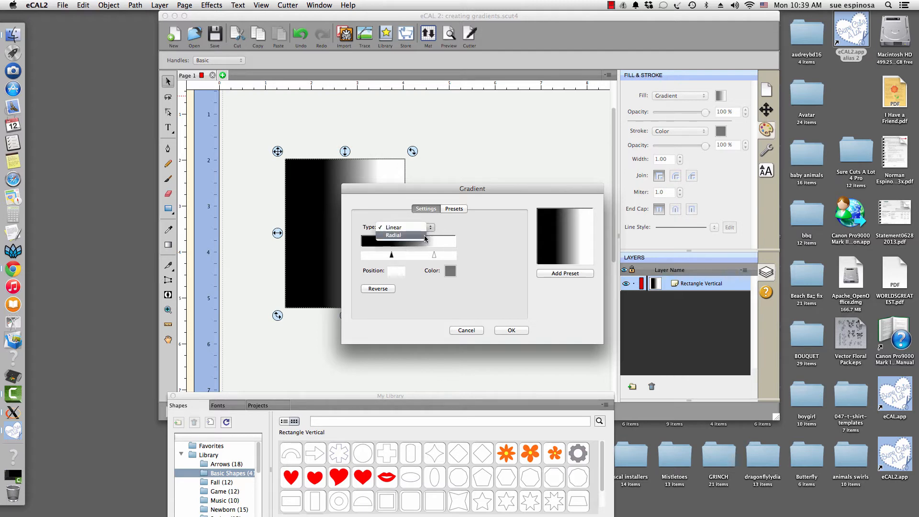
click(426, 235)
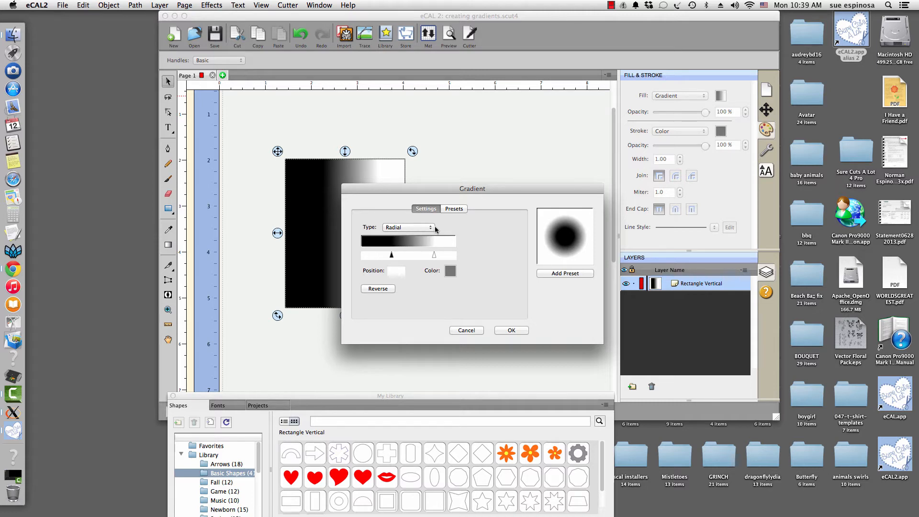
click(433, 228)
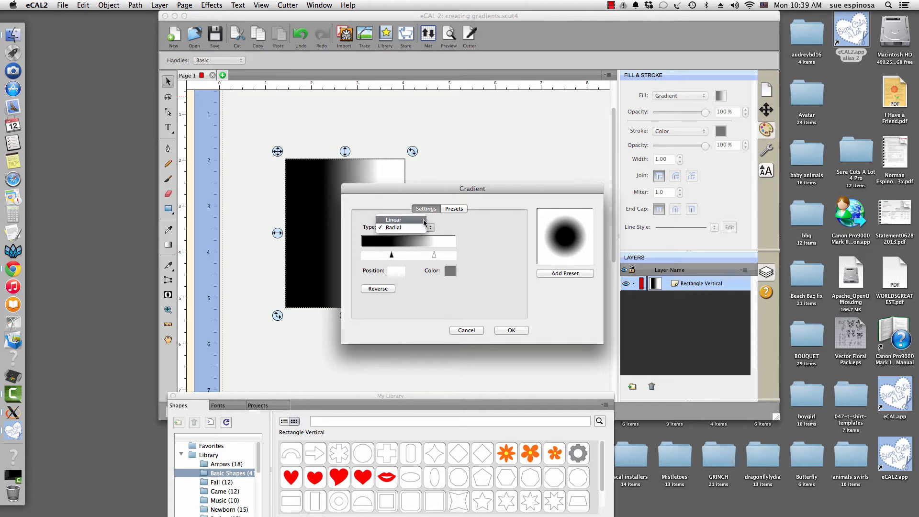
click(417, 220)
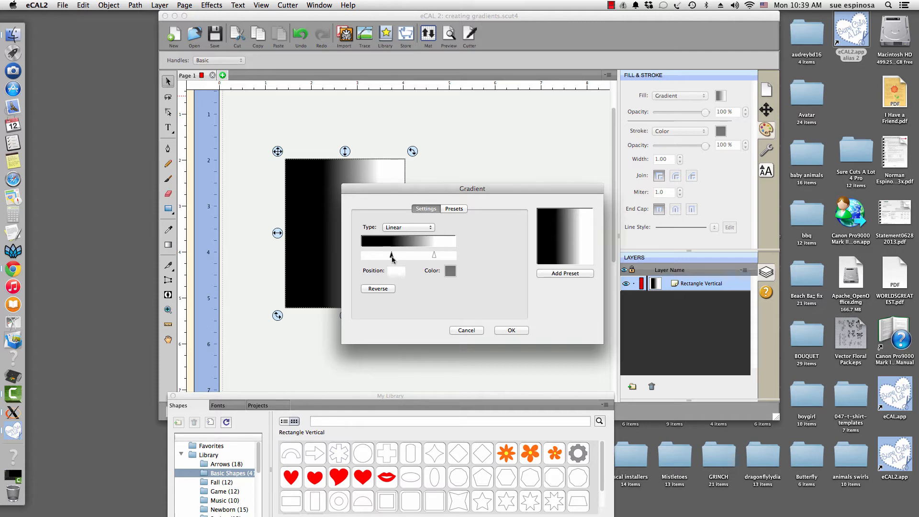
Recolor the gradient's black stop at position 31 with Cantaloupe from the Crayons palette
click(392, 258)
click(451, 271)
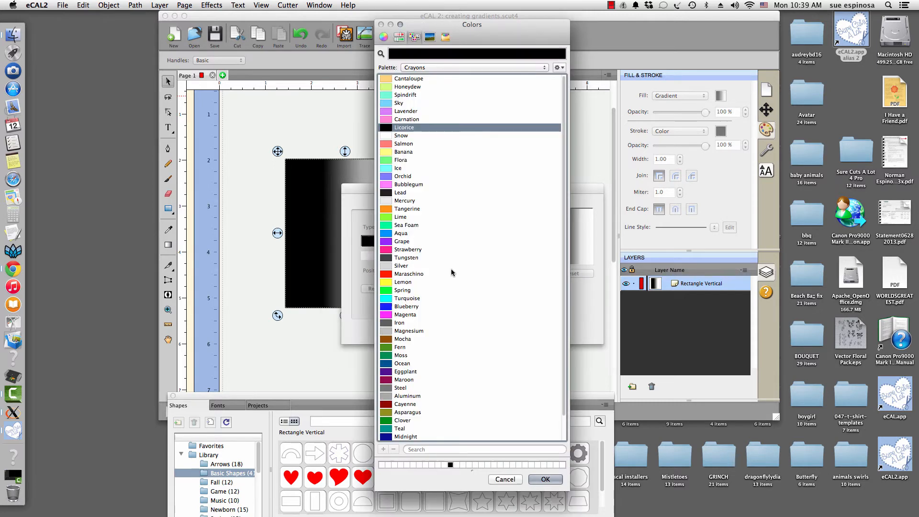
click(408, 79)
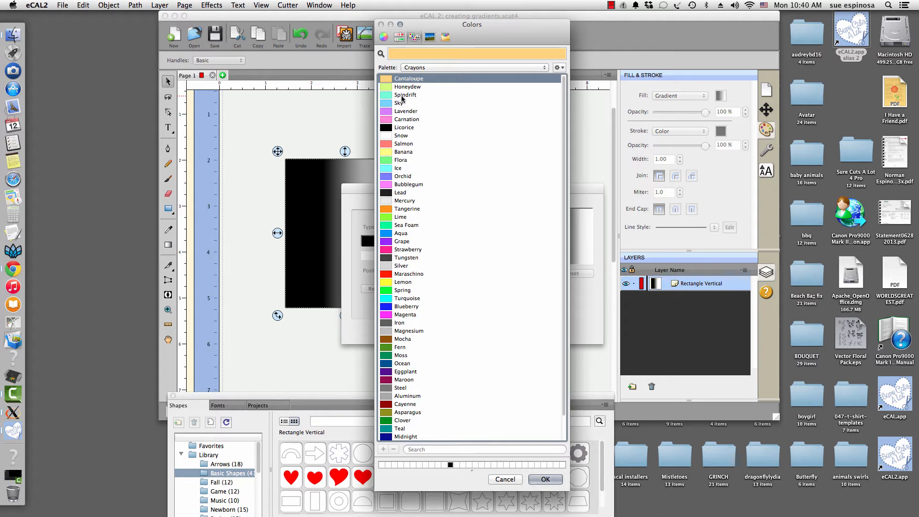
click(543, 480)
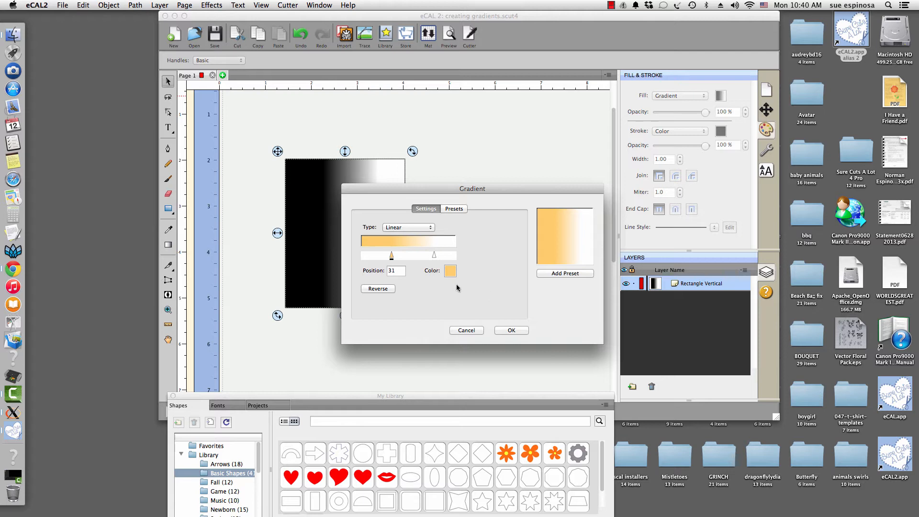
Add a middle gradient stop at position 54 and color it Honeydew
click(412, 259)
click(450, 271)
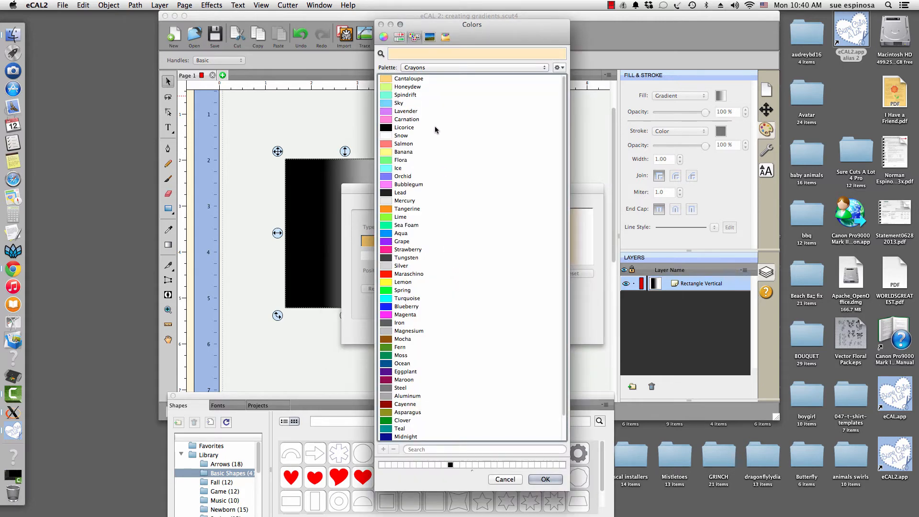
click(417, 88)
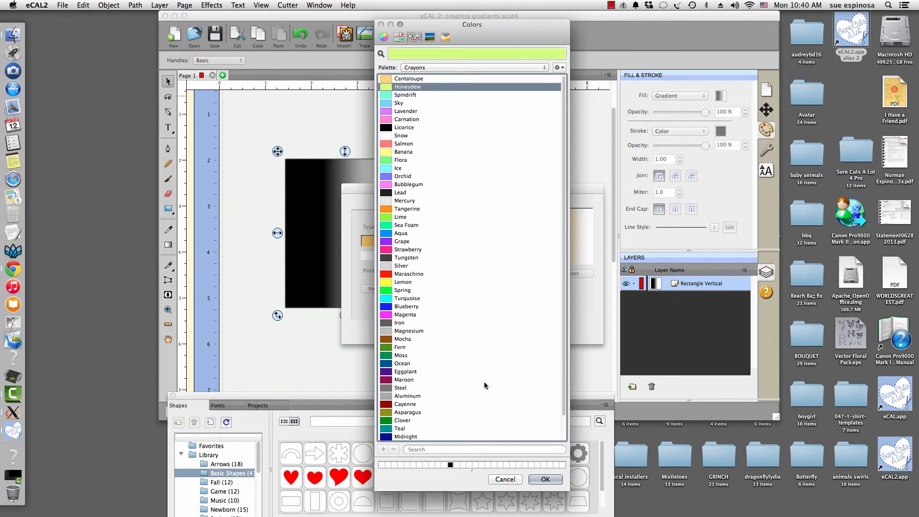
click(539, 480)
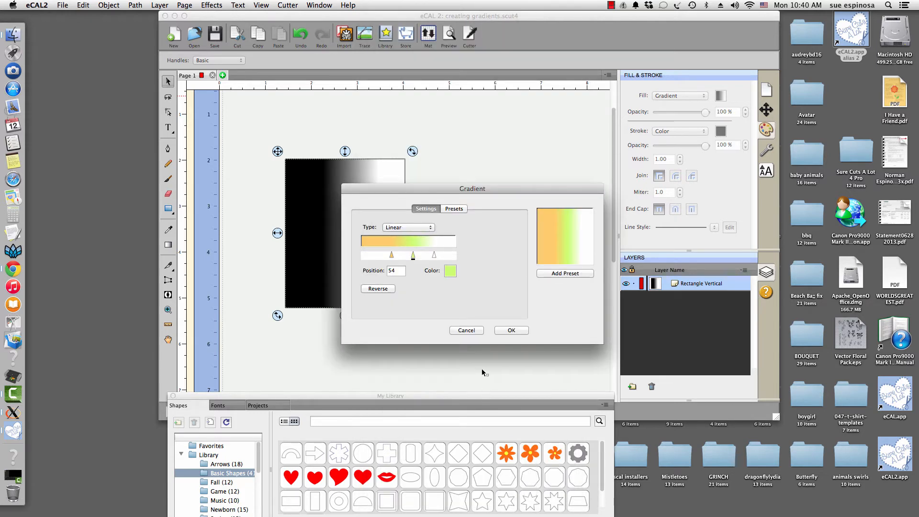
Recolor the gradient's white stop at position 77 with Spindrift and apply the three-color gradient to the rectangle
click(434, 256)
click(446, 269)
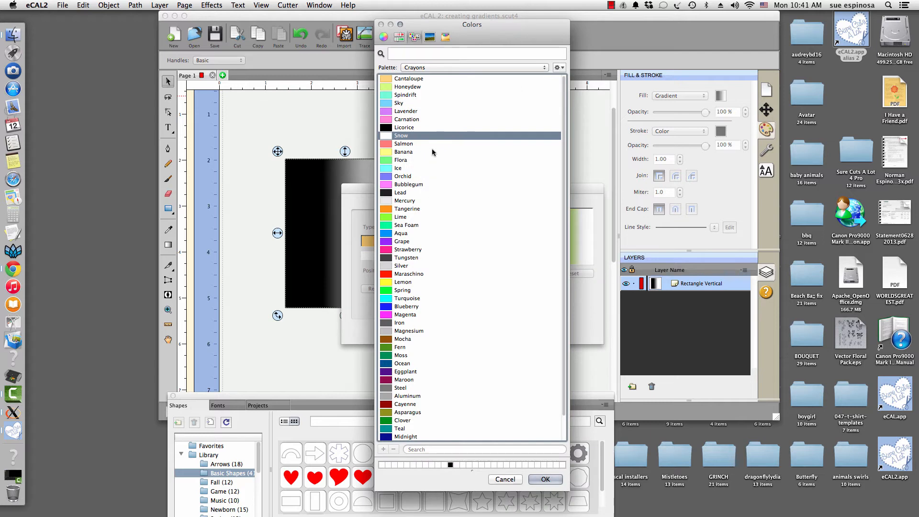
click(405, 95)
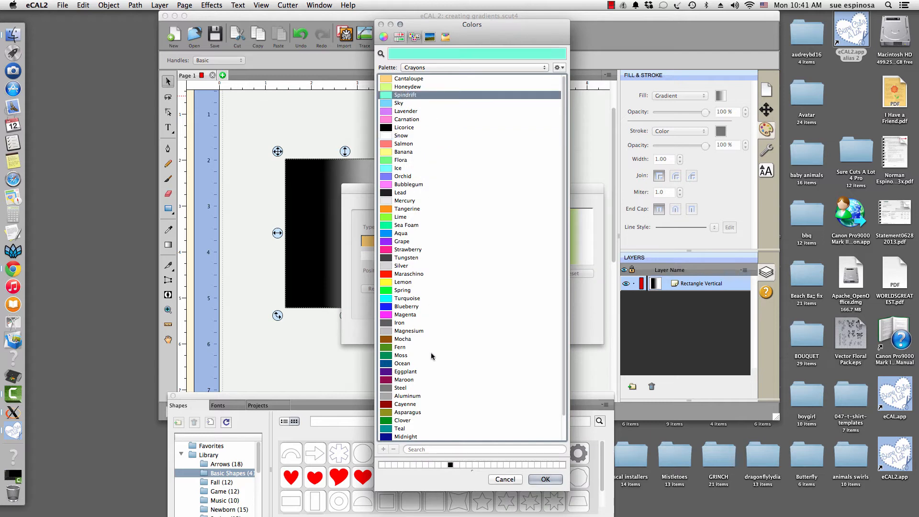
click(546, 480)
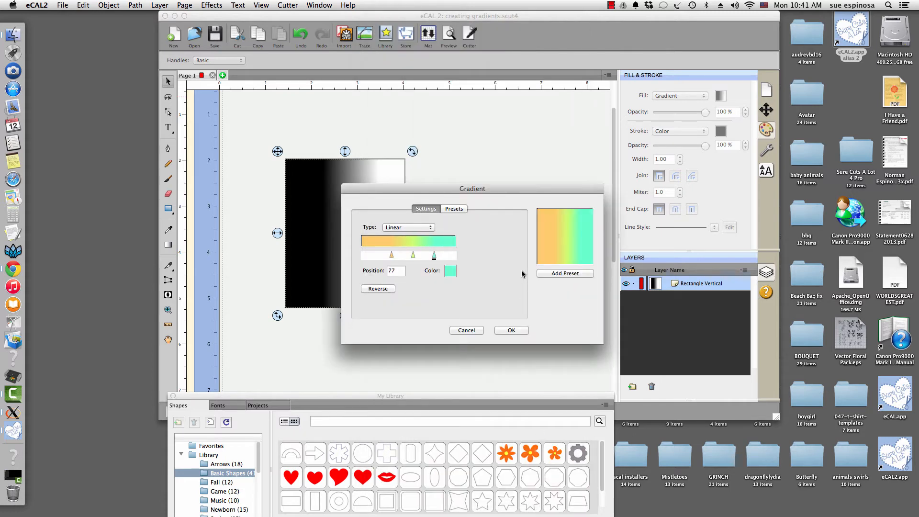
click(516, 329)
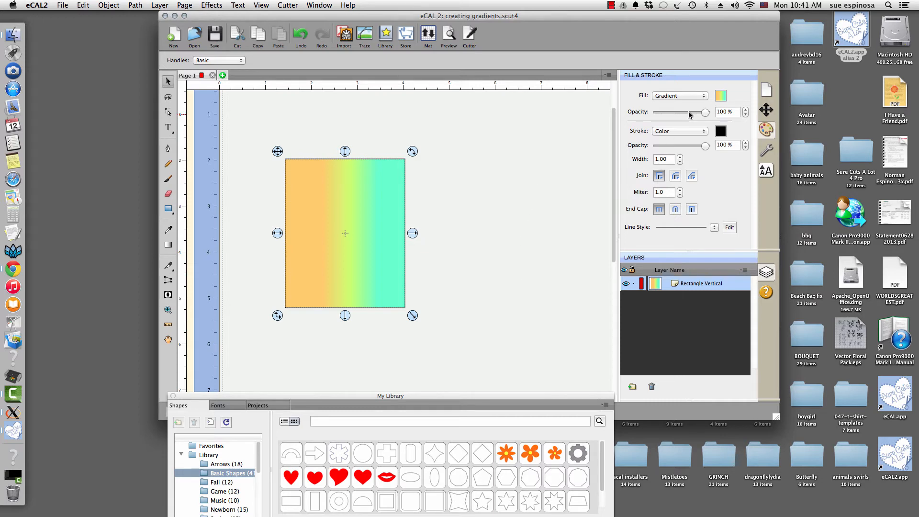
Shift the gradient's Cantaloupe stop closer to the gradient's start and apply the change to the rectangle
click(724, 100)
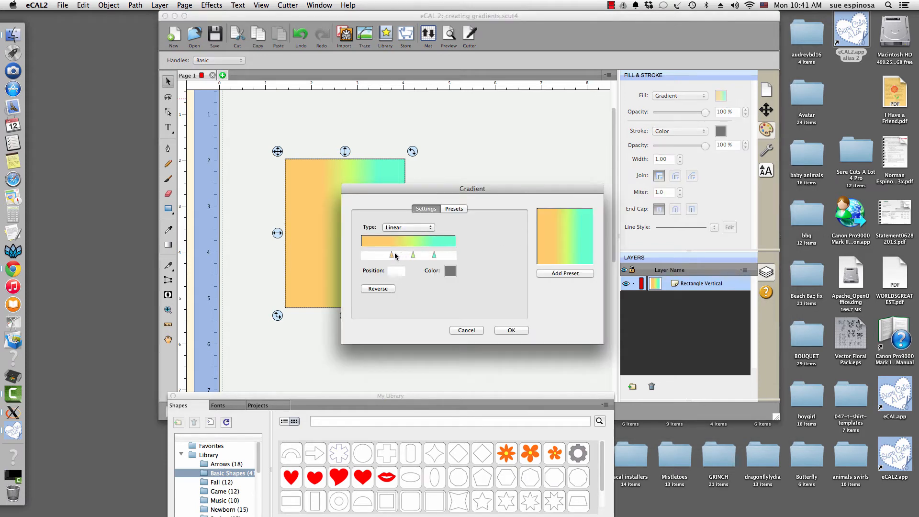
drag(394, 257, 377, 256)
click(513, 331)
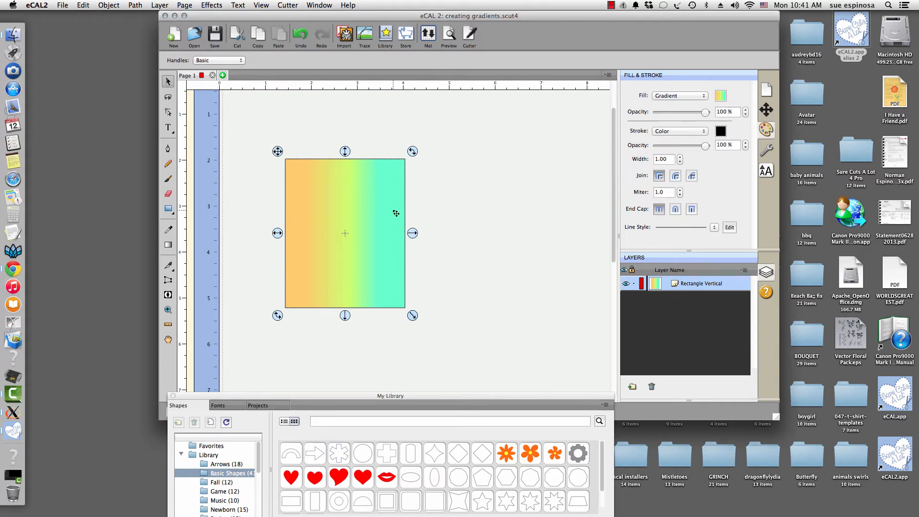
Reshape the gradient rectangle into a landscape format about 3.8 in wide by 2.4 in tall, moving it slightly downward
drag(413, 233, 498, 228)
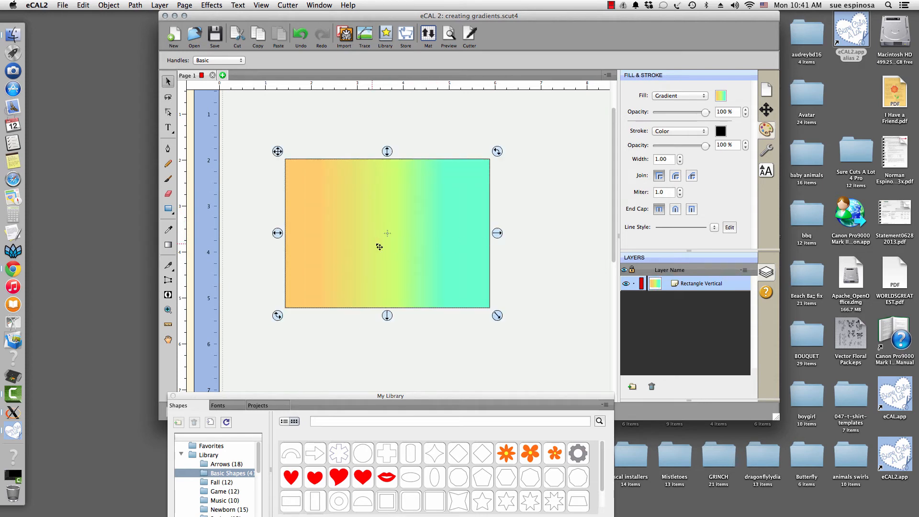
mouse_move(386, 151)
mouse_down()
mouse_move(386, 192)
mouse_move(387, 157)
mouse_up()
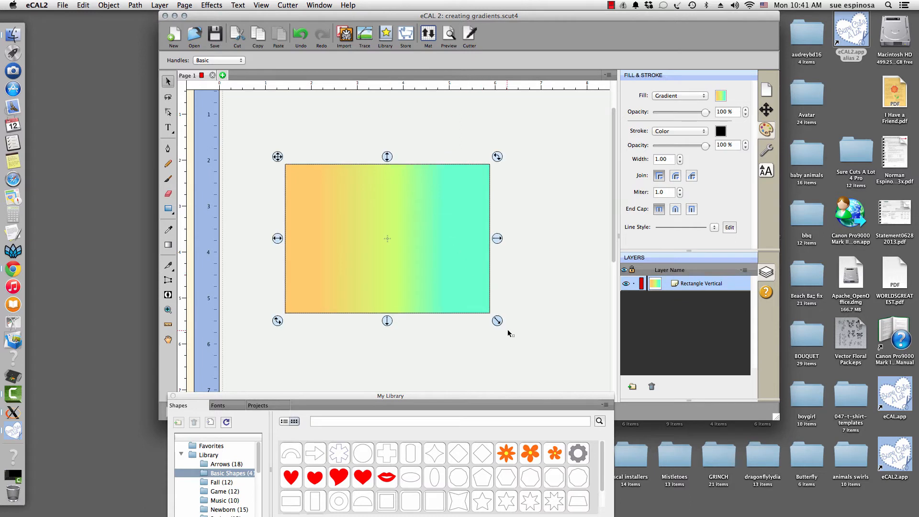
drag(498, 321, 472, 289)
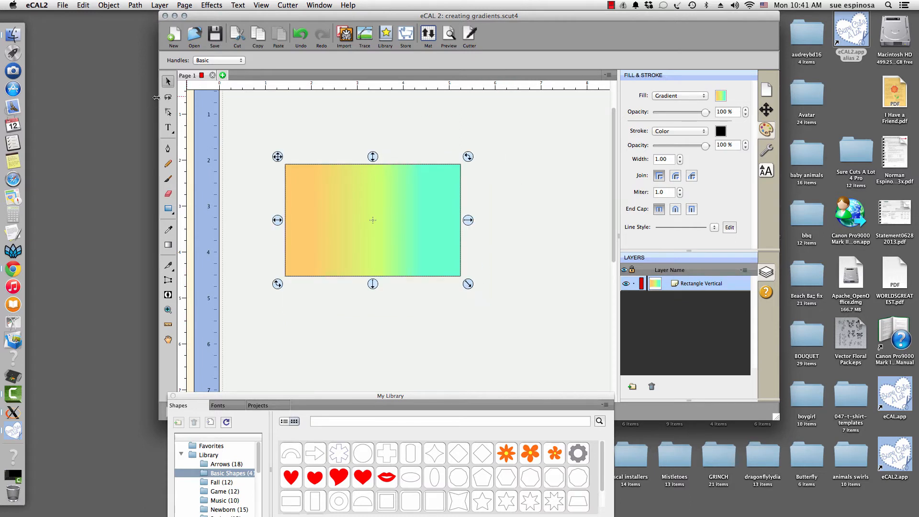
Edit the rectangle's nodes, raising its upper-right corner about 0.5 in and its lower-right corner about 0.1 in to make the horizontal edges slant
click(168, 112)
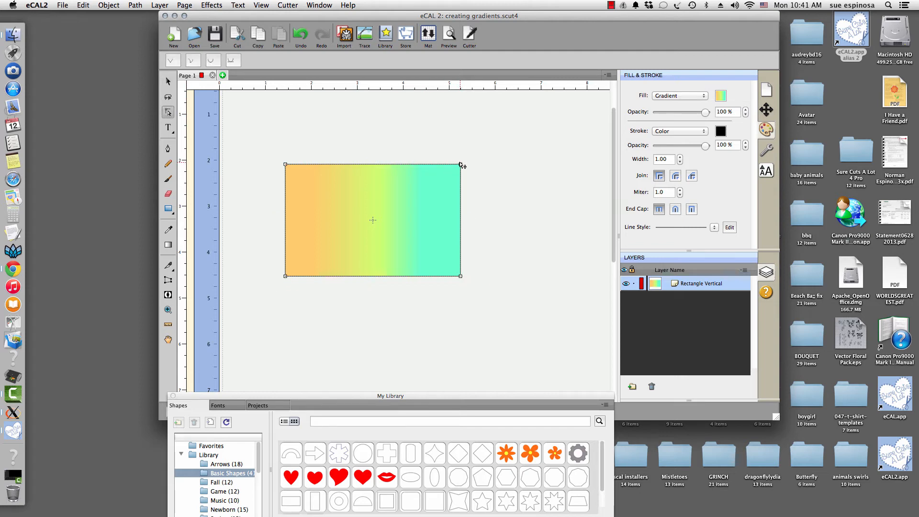
drag(460, 164, 461, 147)
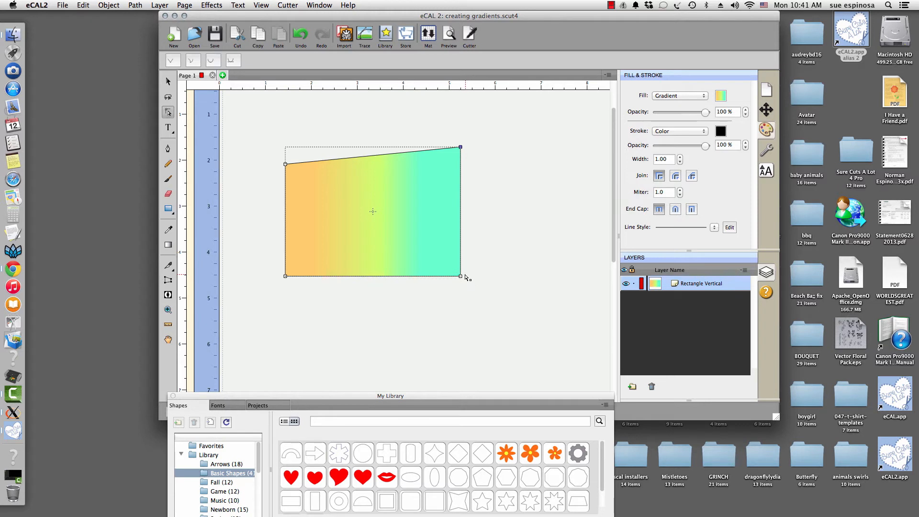
drag(460, 276, 463, 263)
drag(460, 132, 460, 141)
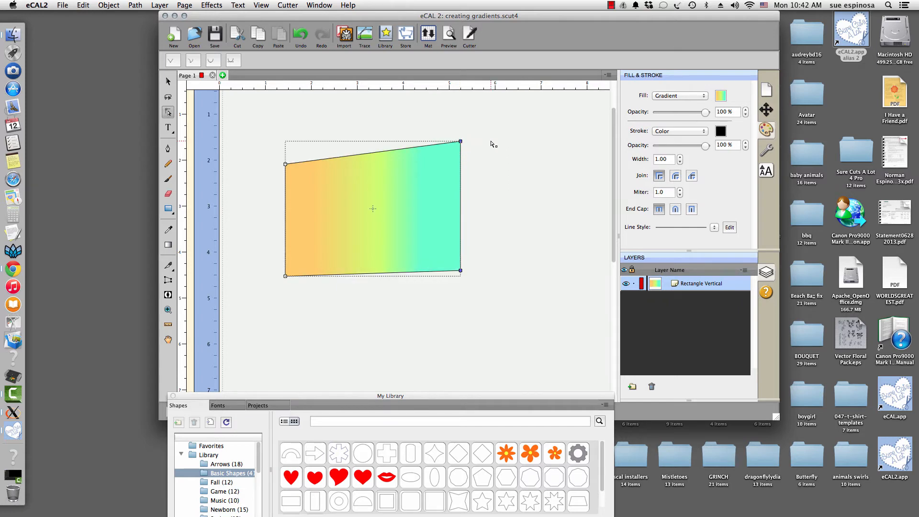
click(492, 145)
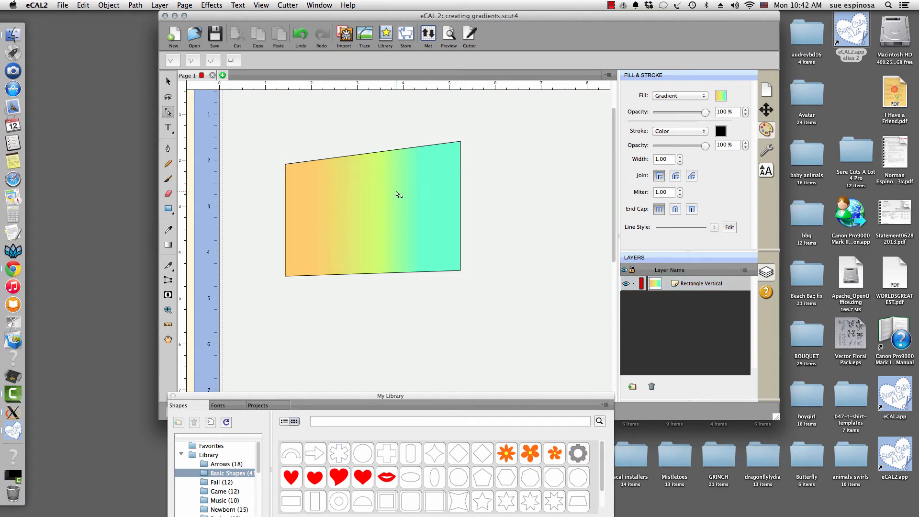
click(396, 191)
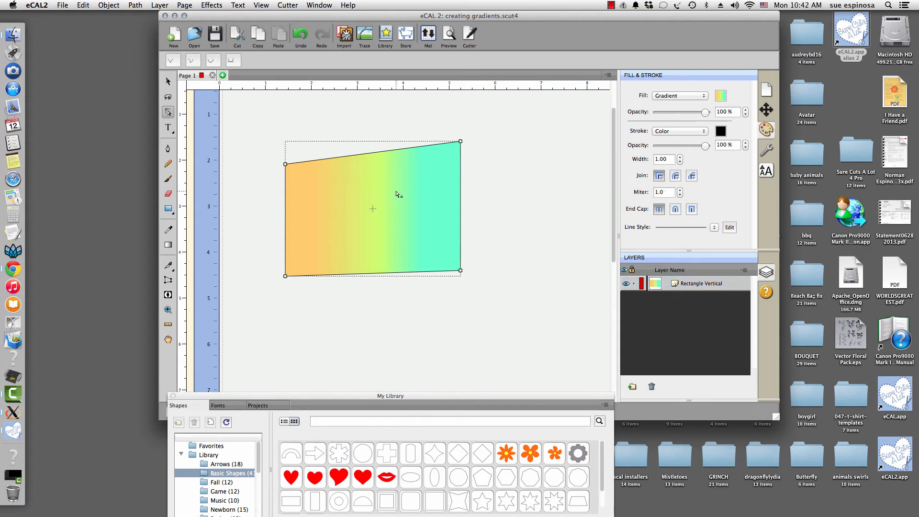
click(720, 96)
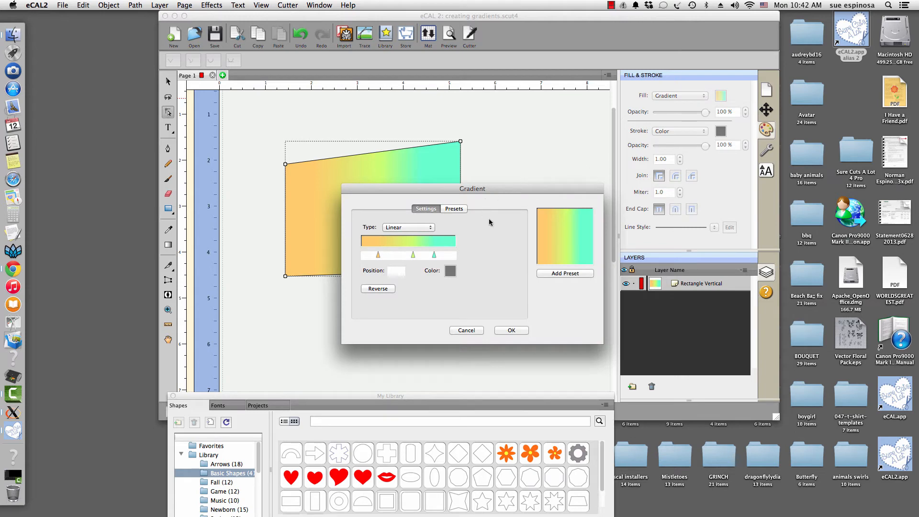
click(466, 330)
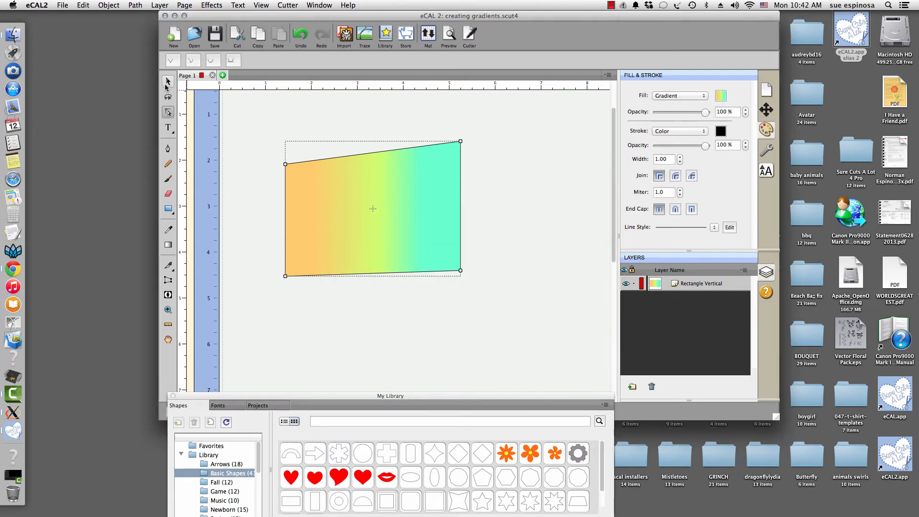
Save the slanted rectangle's gradient as a new preset named test1
click(167, 82)
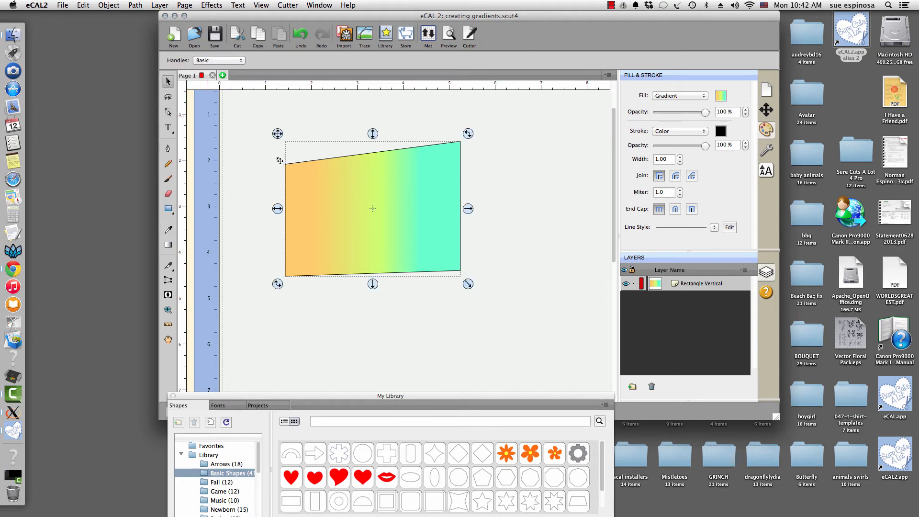
click(722, 96)
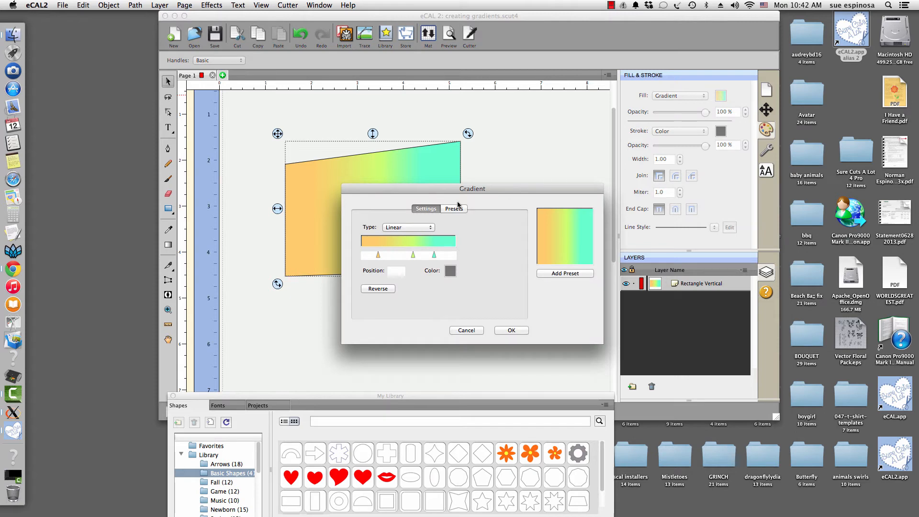
click(457, 207)
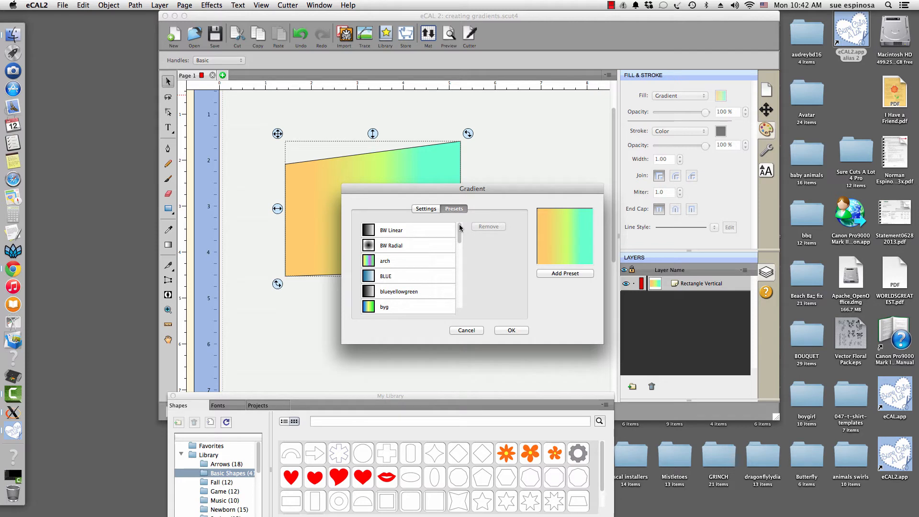
drag(460, 231, 453, 305)
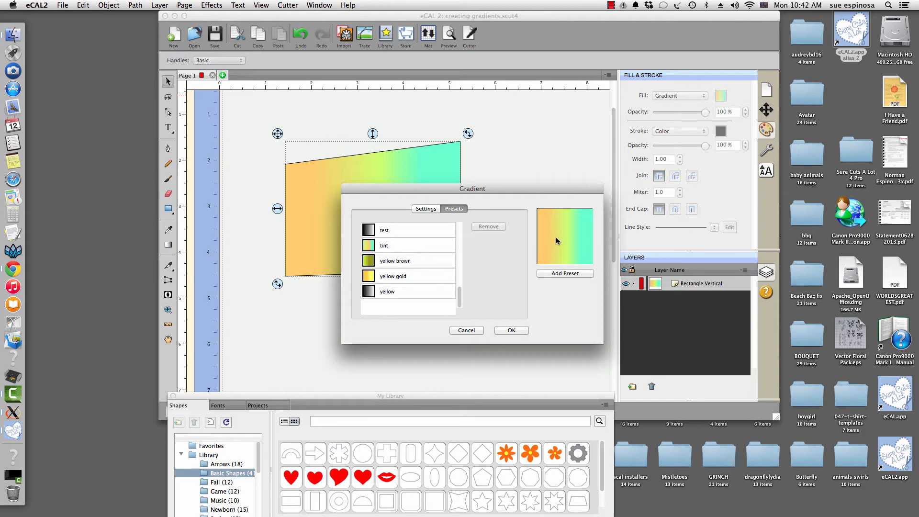
click(558, 271)
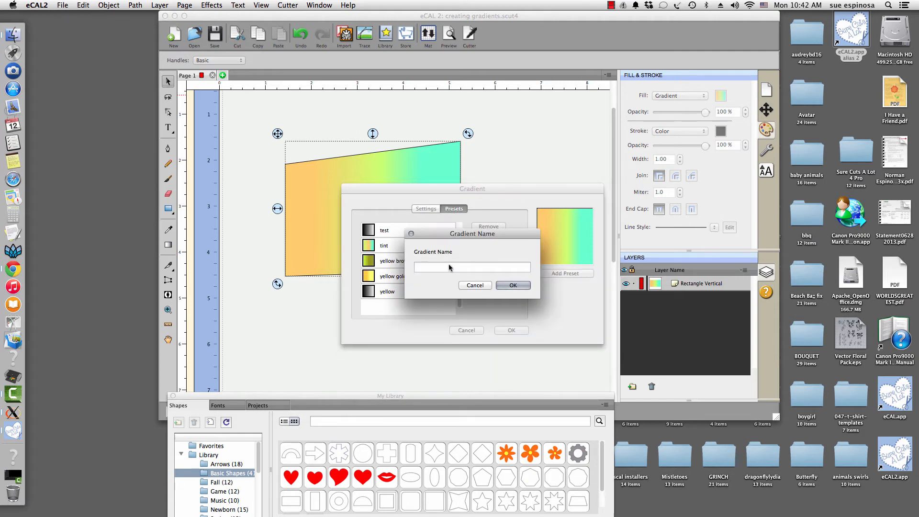
click(449, 264)
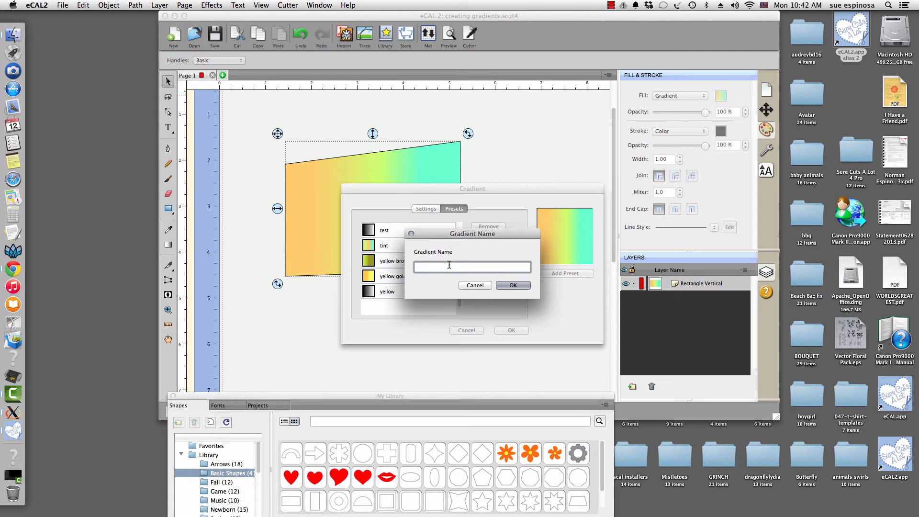
text(test1)
click(517, 286)
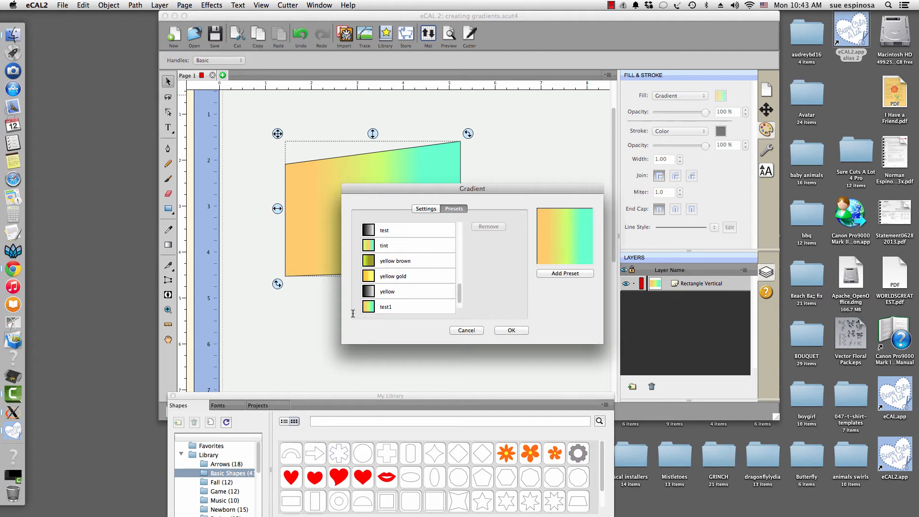
click(507, 331)
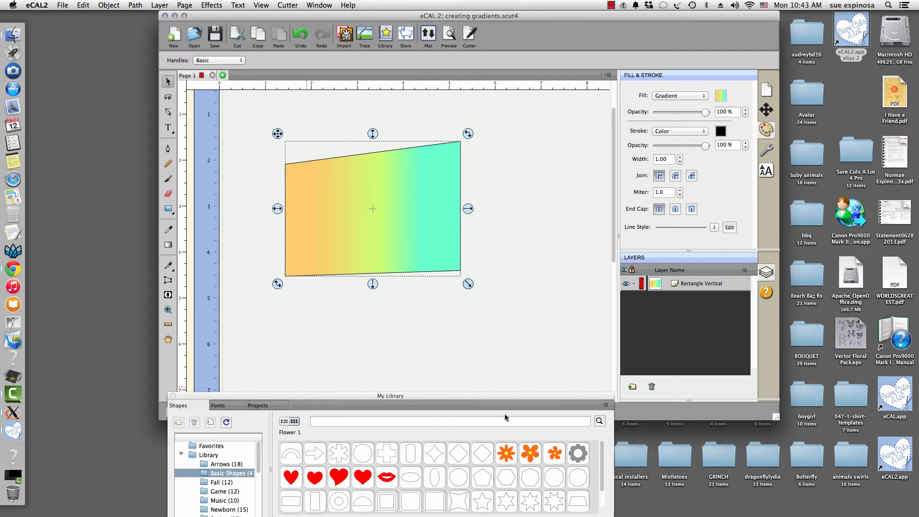
Add the Flower 1 library shape beside the rectangle and enlarge it proportionally to about 2.3 in wide
drag(505, 416, 307, 182)
drag(277, 150, 484, 155)
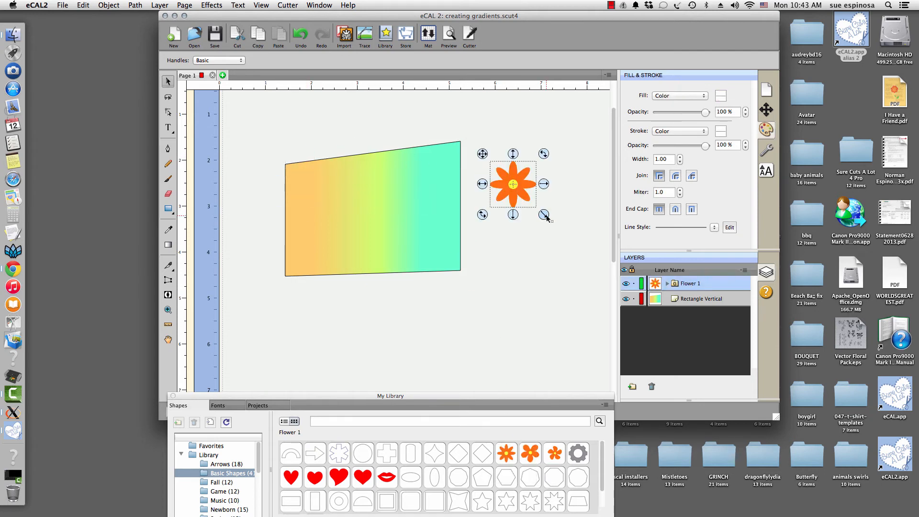
drag(547, 218, 624, 265)
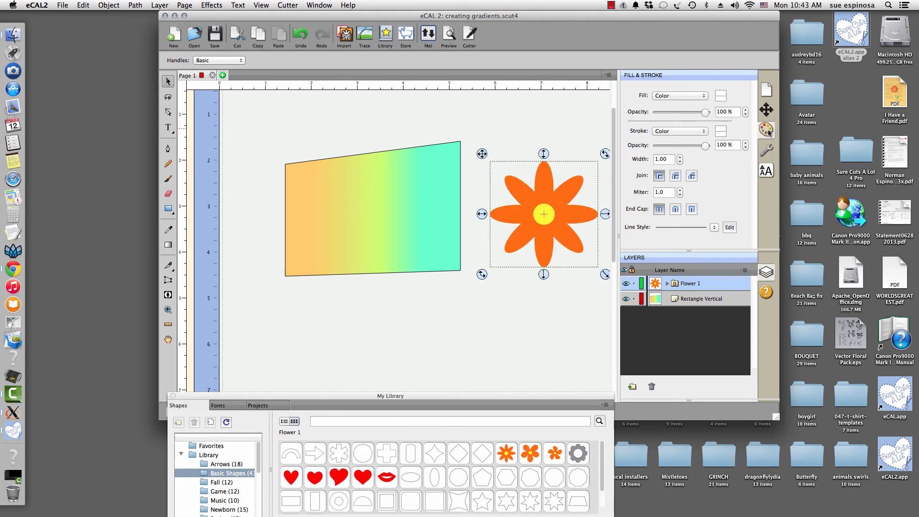
Change the flower's fill to a gradient using the saved preset test1
click(704, 97)
click(688, 111)
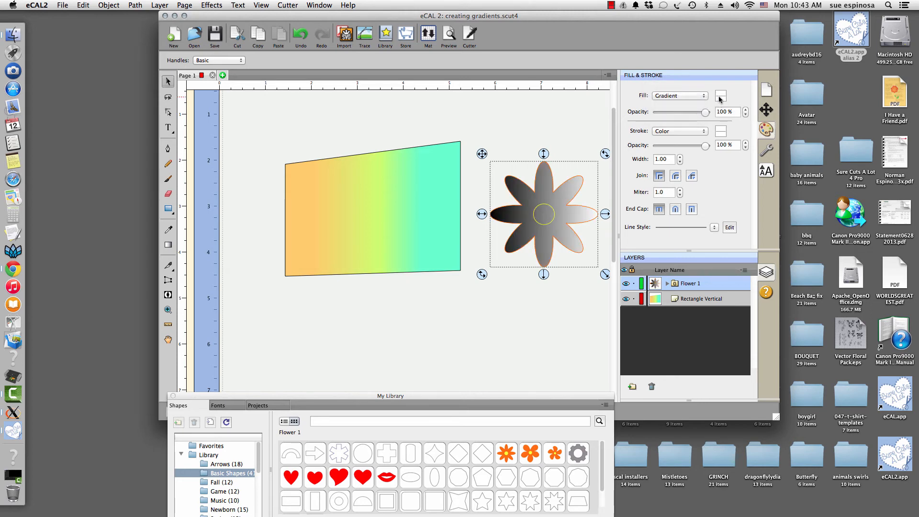
click(720, 98)
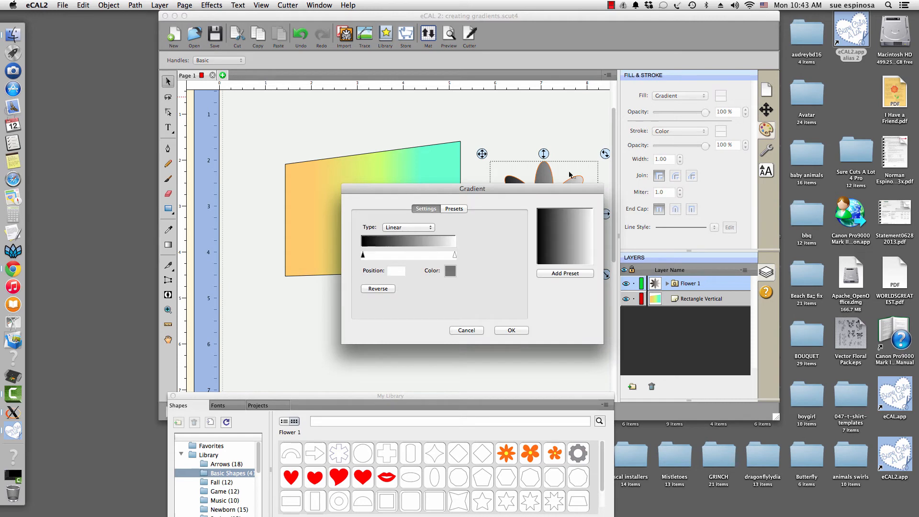
click(450, 209)
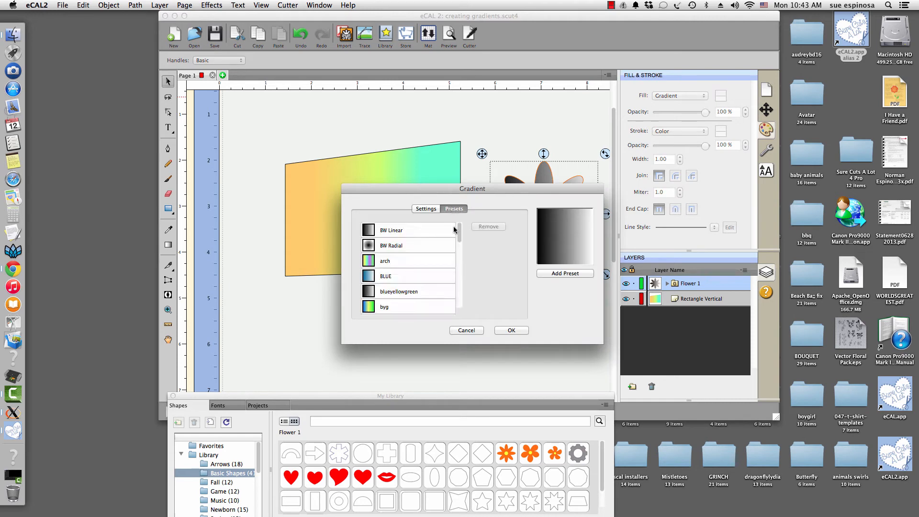
drag(458, 257, 460, 303)
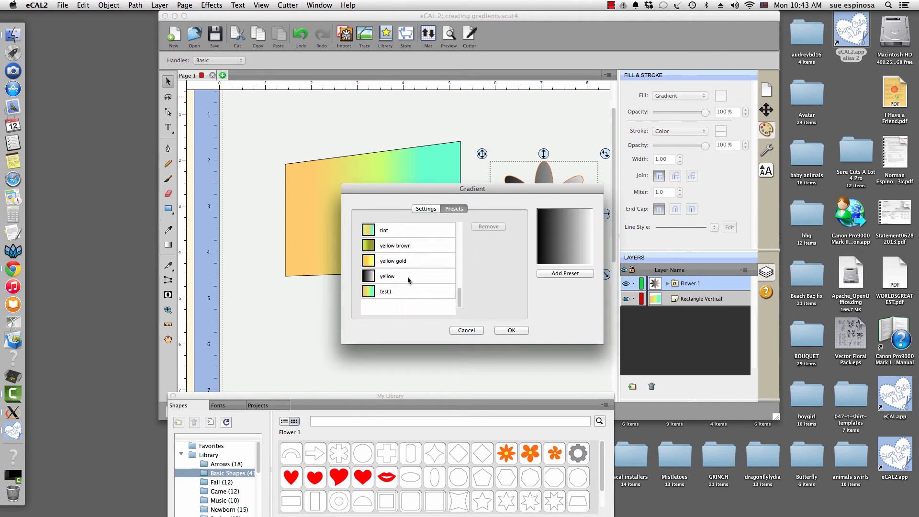
click(391, 292)
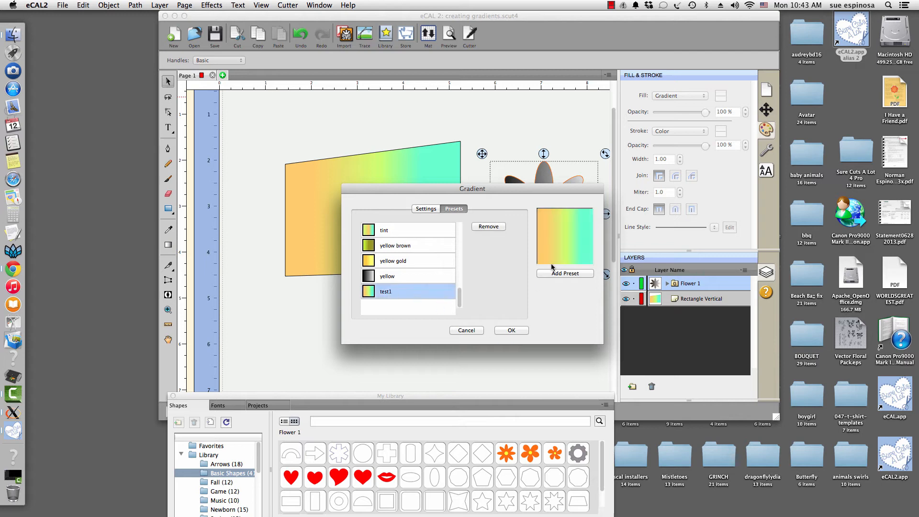
click(510, 330)
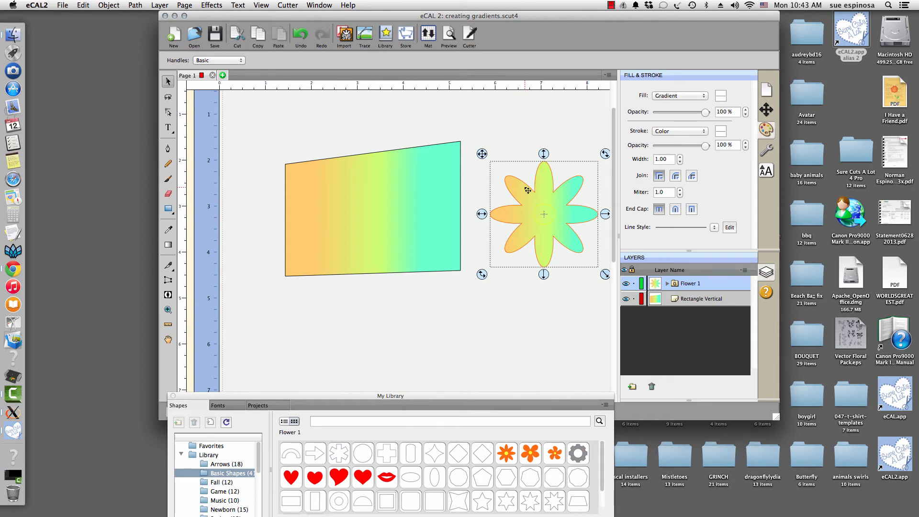
Shift the flower gradient's yellow-green stop to position 34 and its aqua stop to position 54, and apply the change
click(719, 98)
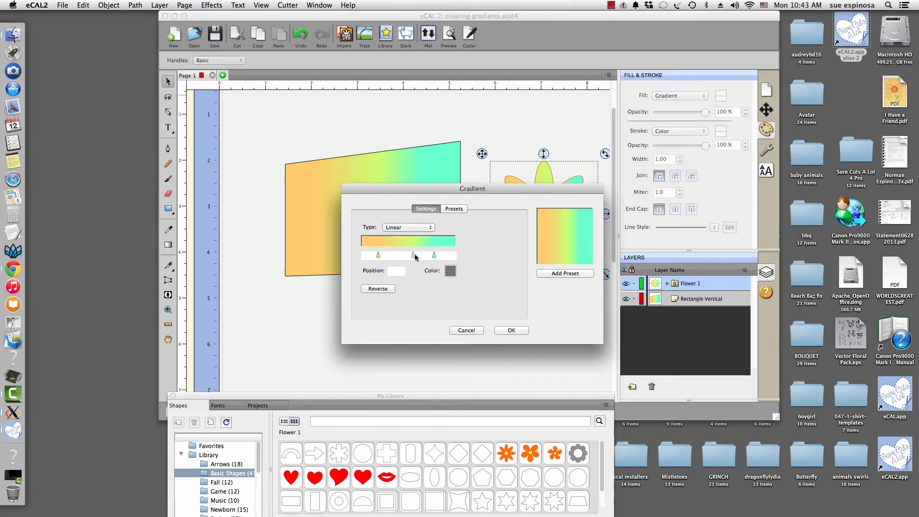
drag(415, 257, 395, 258)
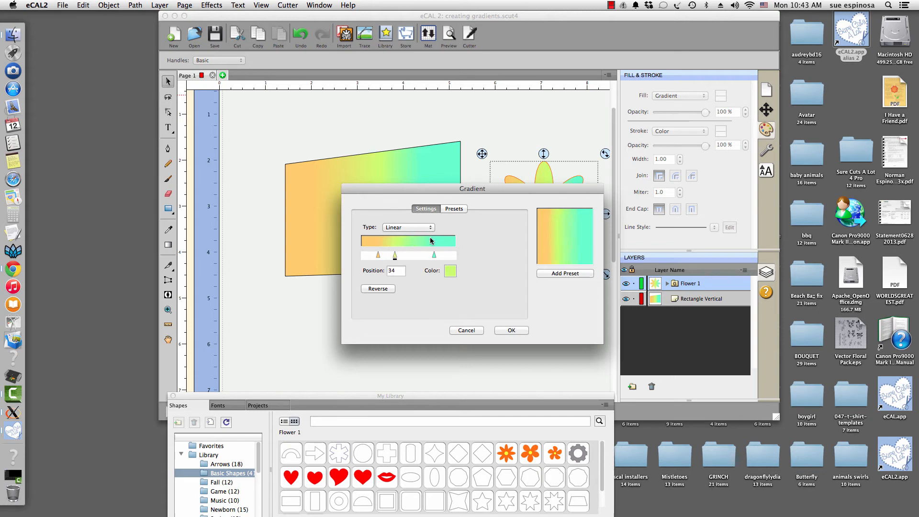
drag(506, 189, 455, 249)
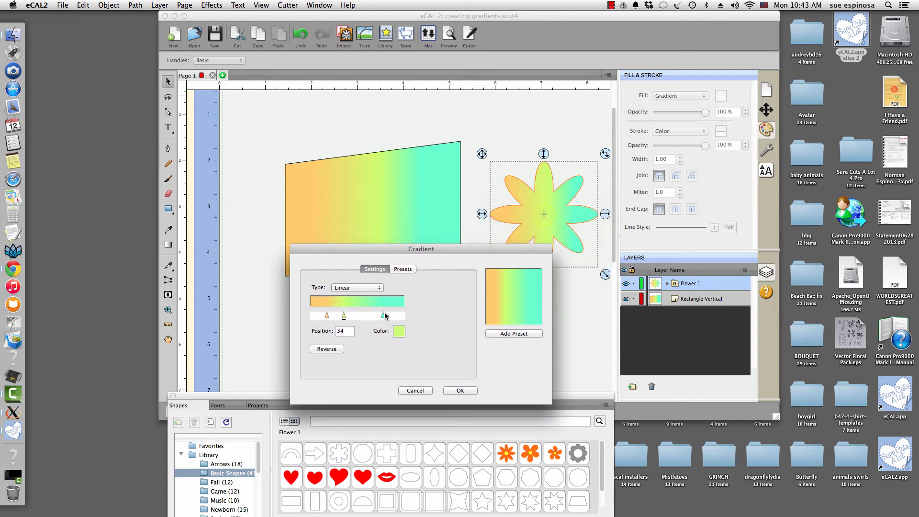
click(383, 314)
drag(377, 314, 360, 314)
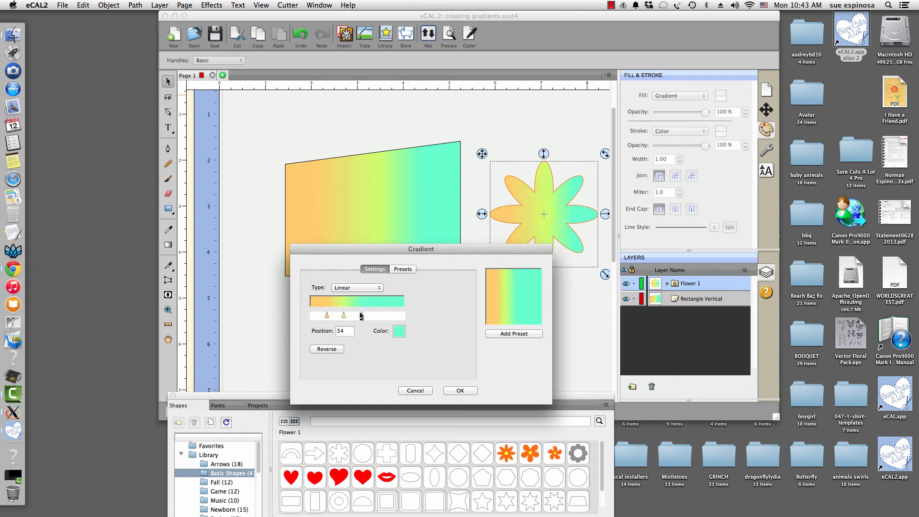
click(459, 390)
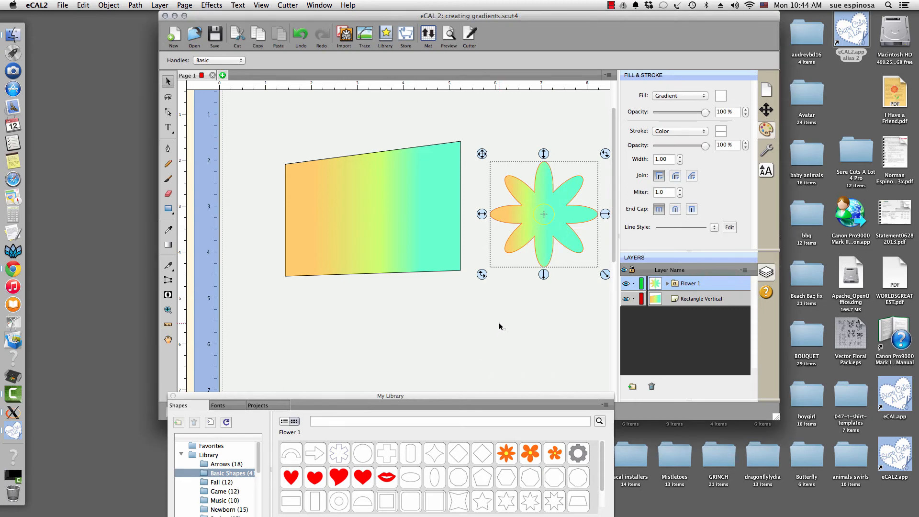
Move the rectangle up about 0.7 in and the flower up about 1 in, both slightly left, and deselect them
drag(437, 180, 421, 148)
drag(547, 213, 524, 164)
click(436, 294)
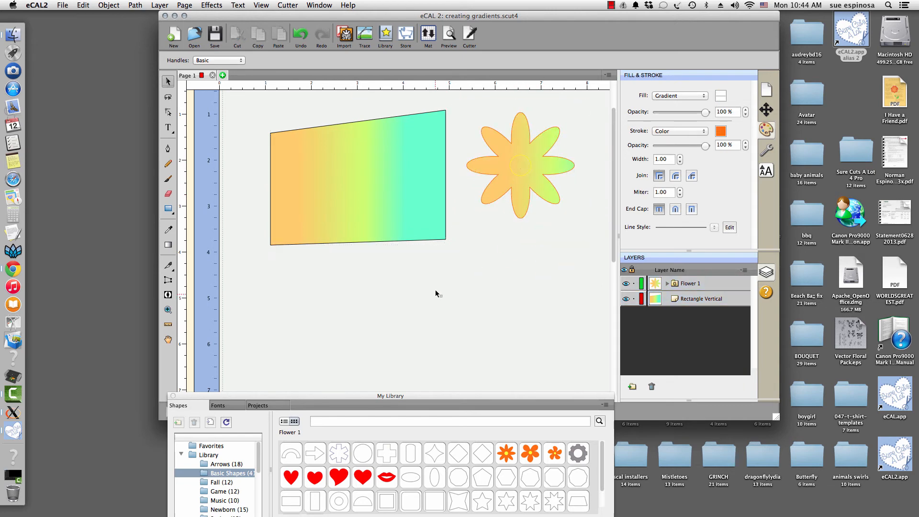
click(719, 97)
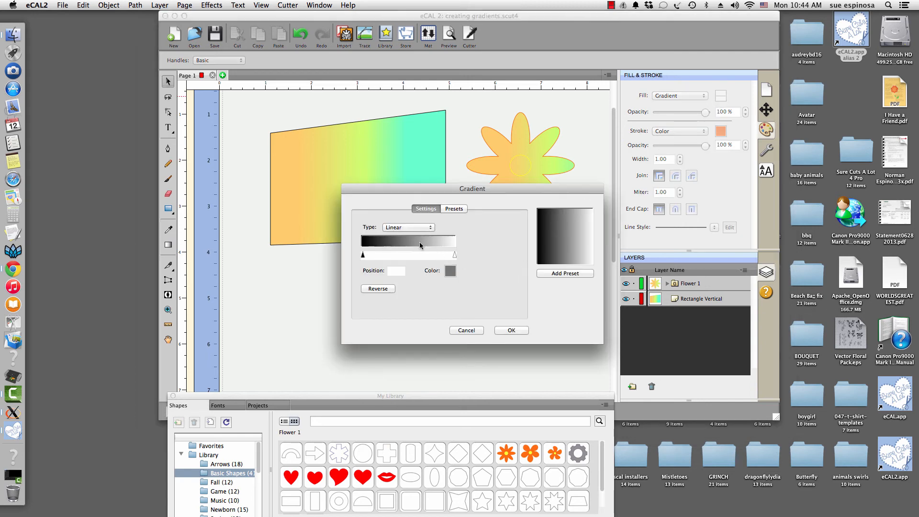
click(457, 209)
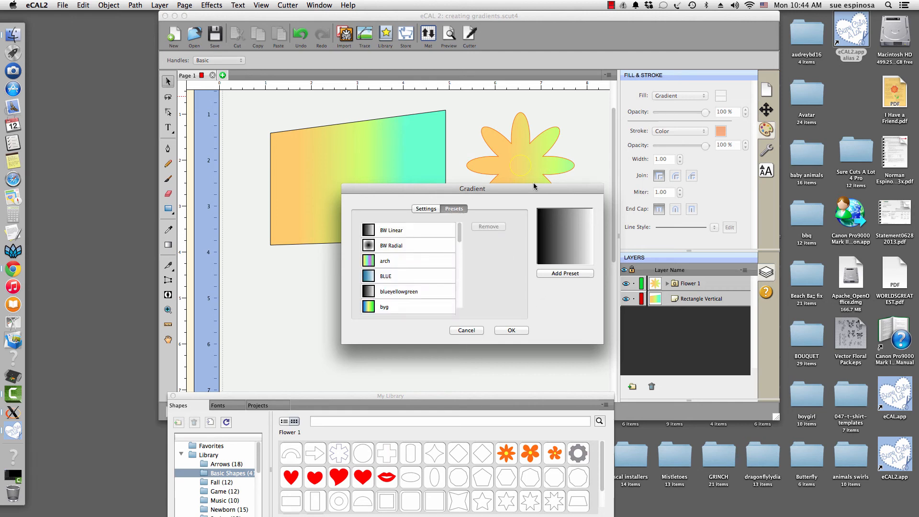
click(464, 331)
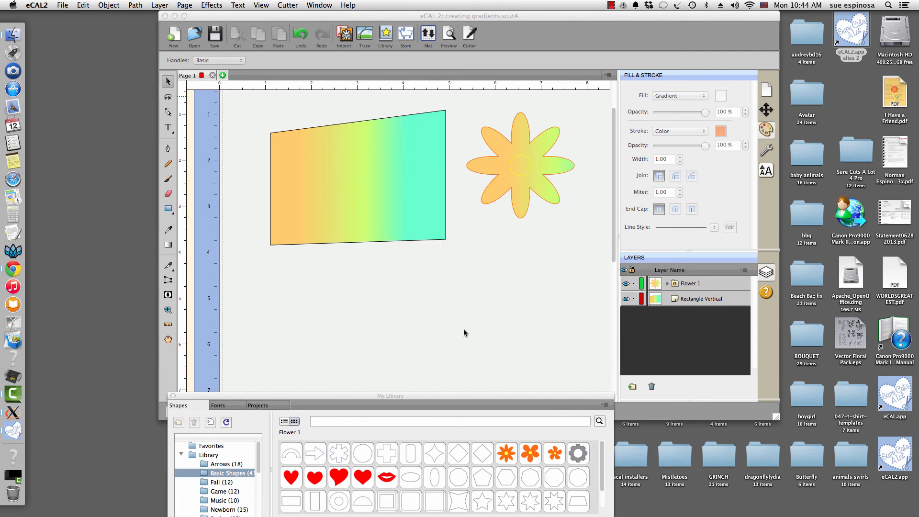
Reapply the flower's existing linear gradient to refresh its fill at the new location, and deselect the flower
click(543, 198)
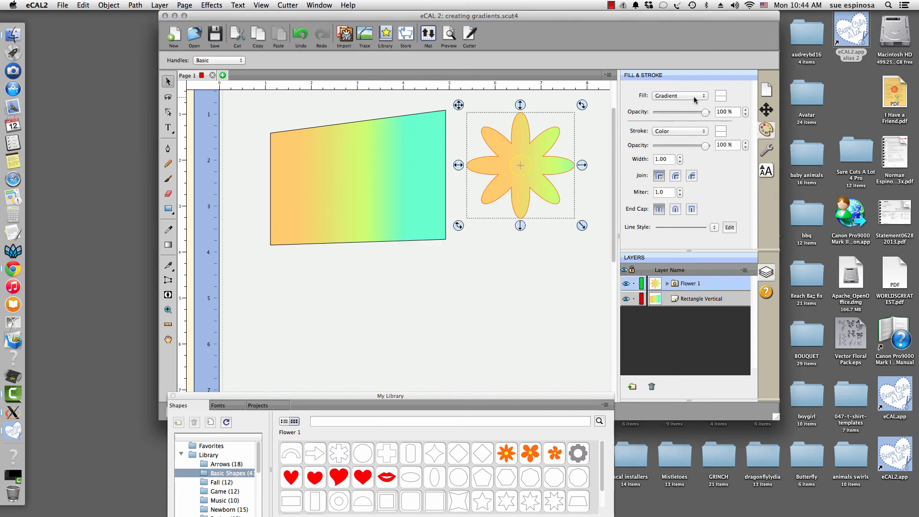
click(720, 98)
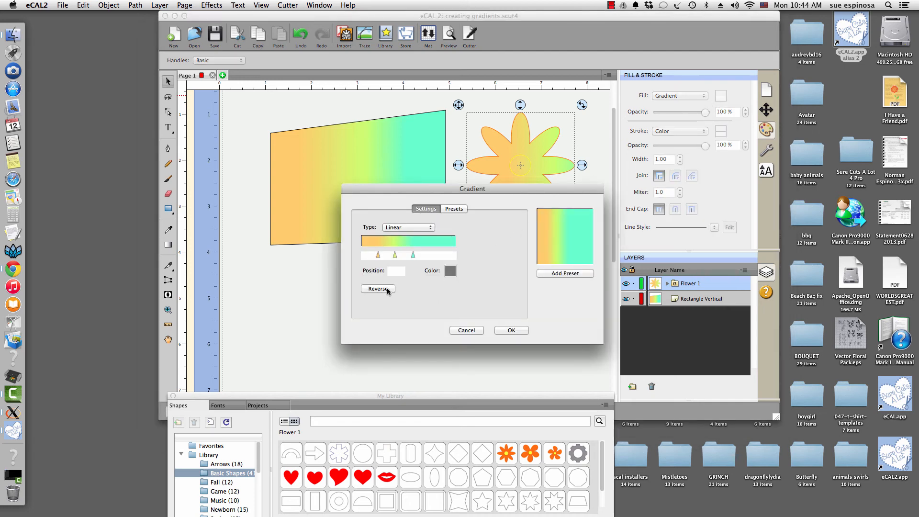
click(512, 331)
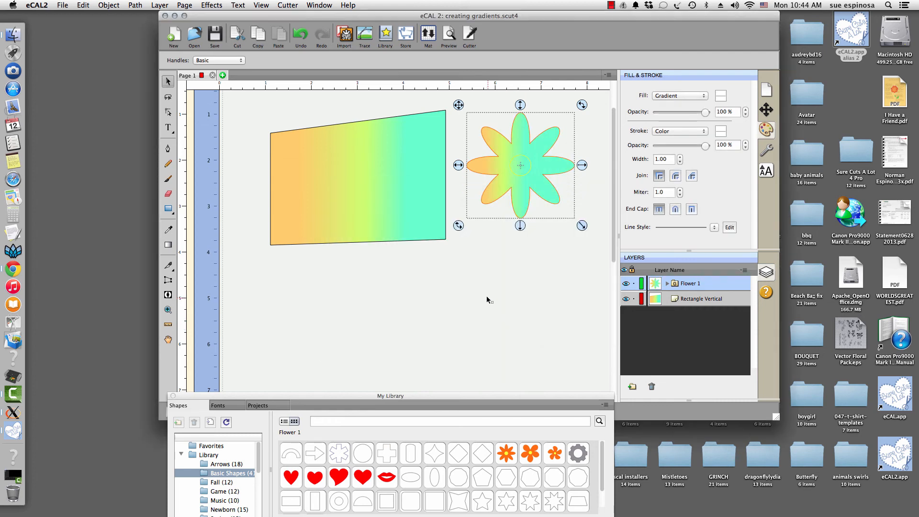
click(476, 285)
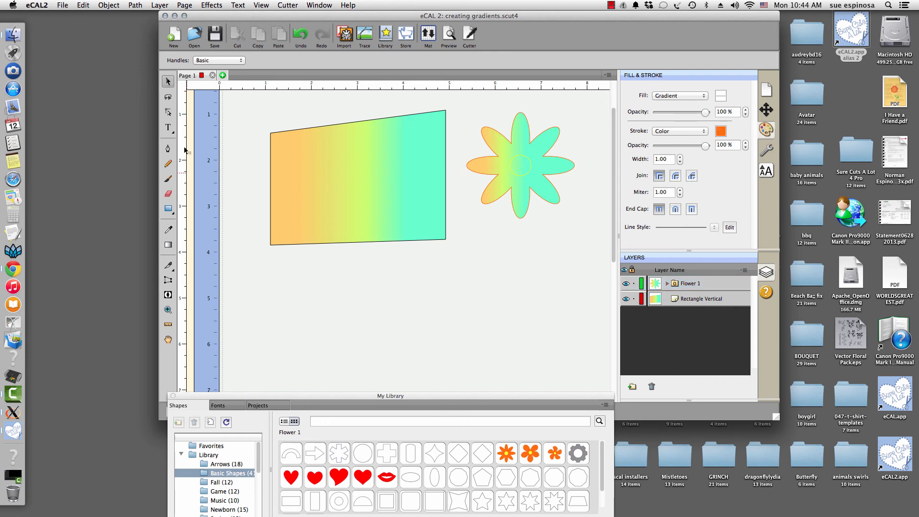
Add a first name as text in the Flores font below the rectangle, with its start about 2 in across the page
click(169, 127)
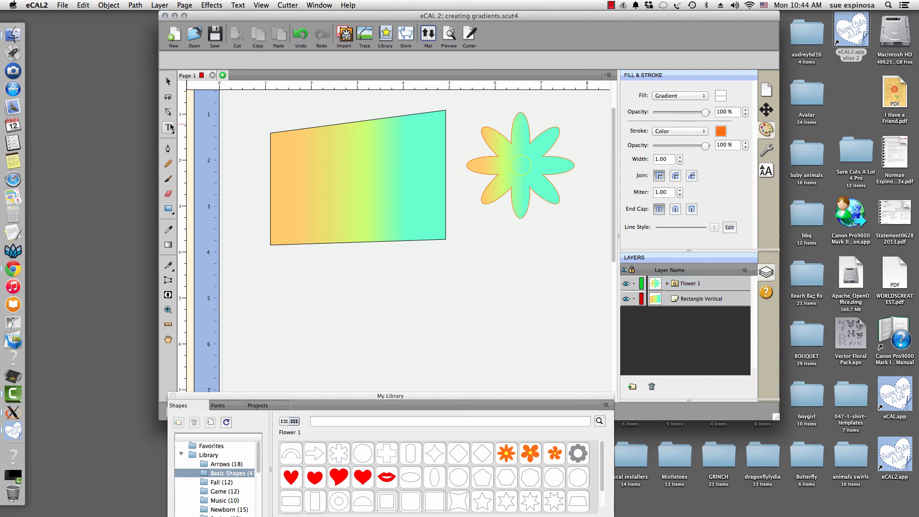
click(314, 312)
click(766, 170)
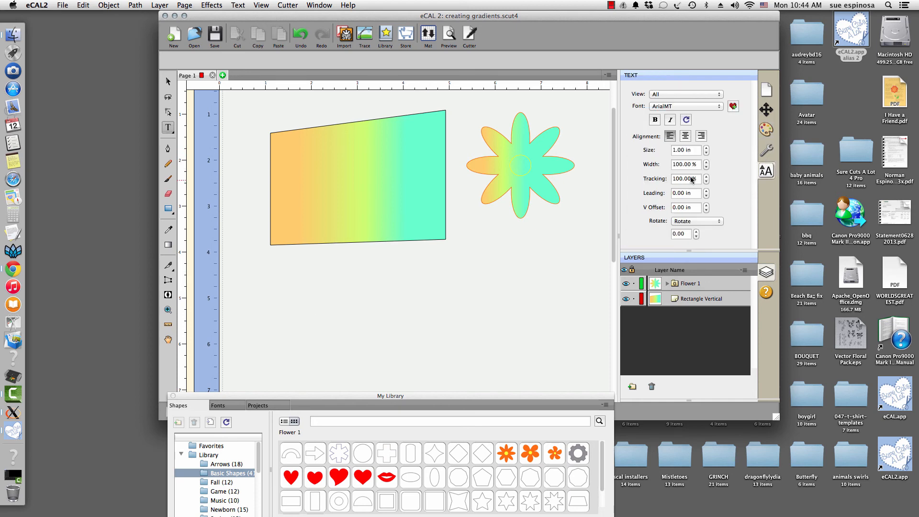
click(718, 106)
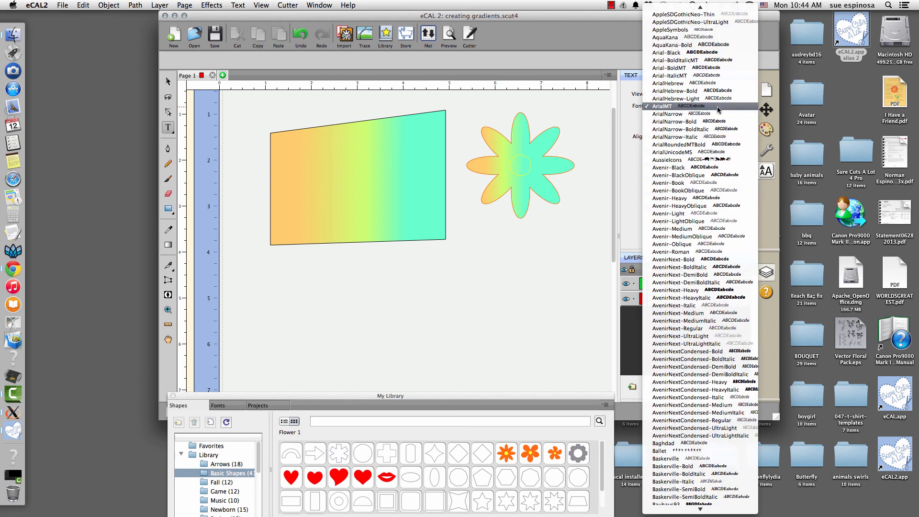
scroll(717, 107, down, 10)
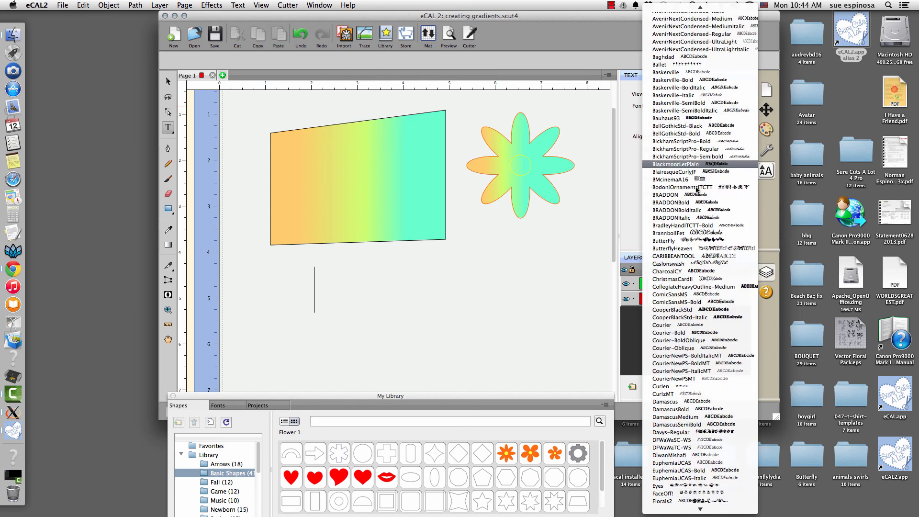
scroll(690, 515, down, 2)
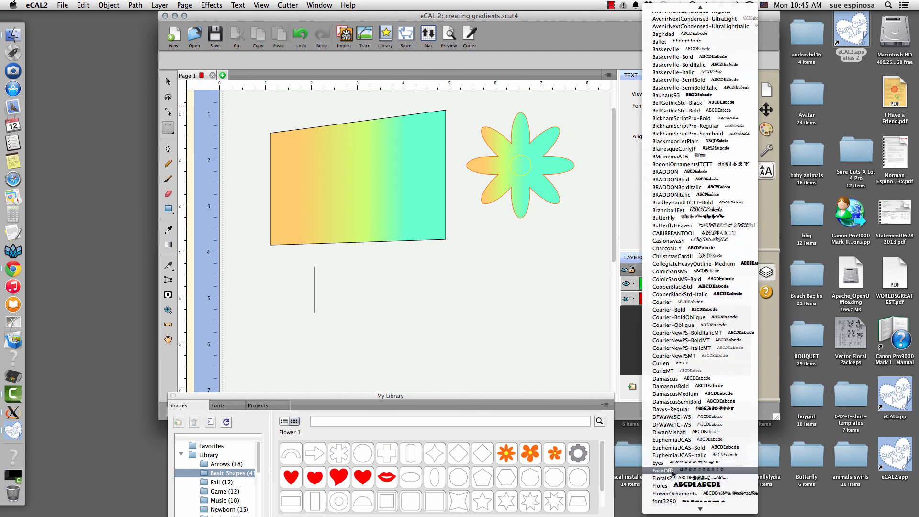
click(670, 486)
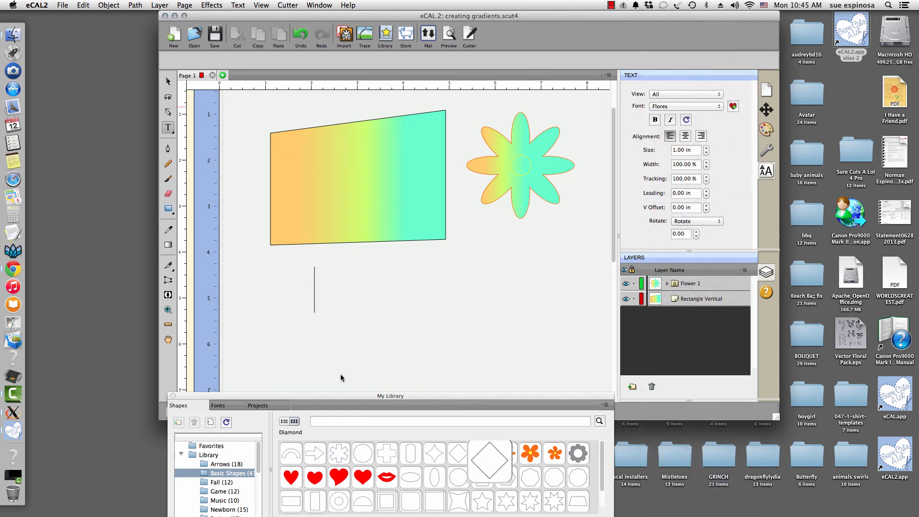
click(301, 330)
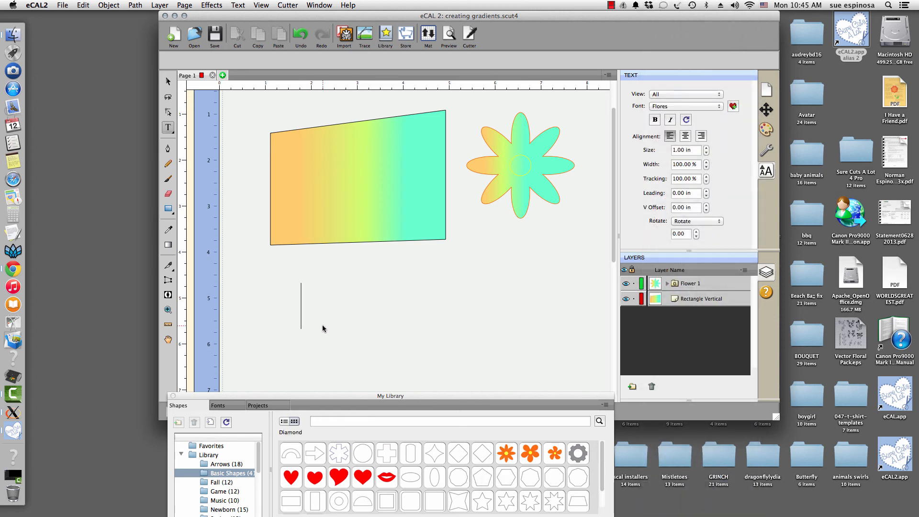
text(susan)
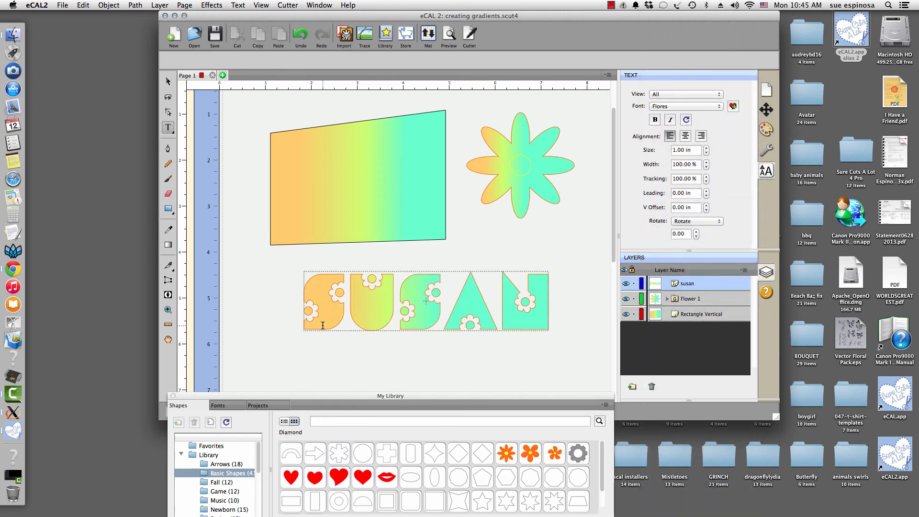
Change the text's gradient fill to the saved preset rainbow2, apply it and deselect the text
click(169, 81)
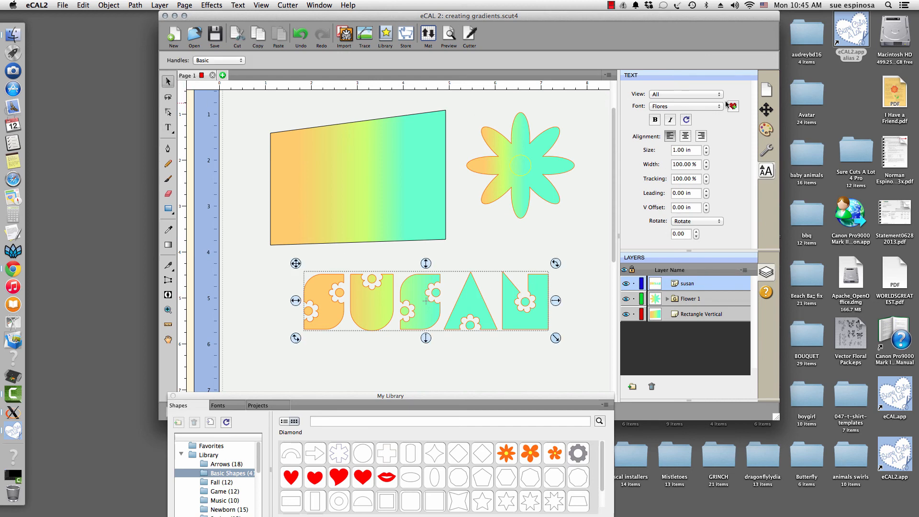
click(766, 129)
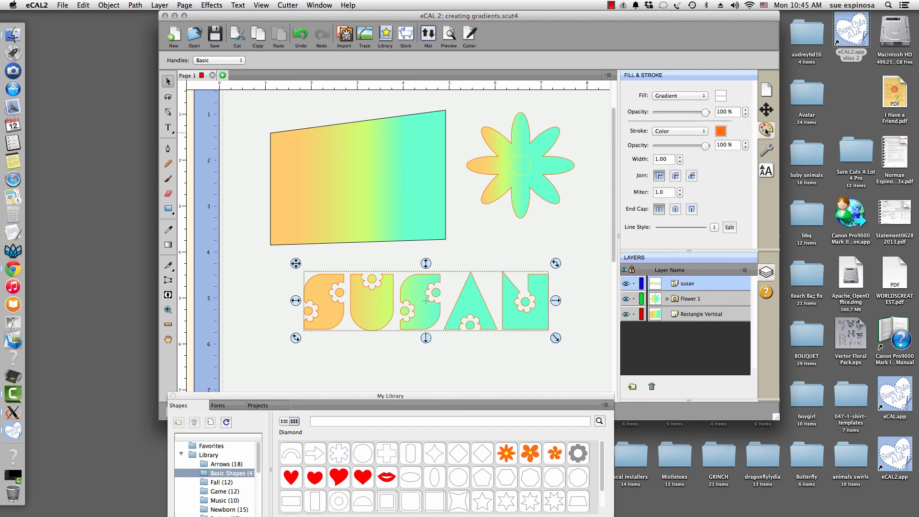
click(723, 98)
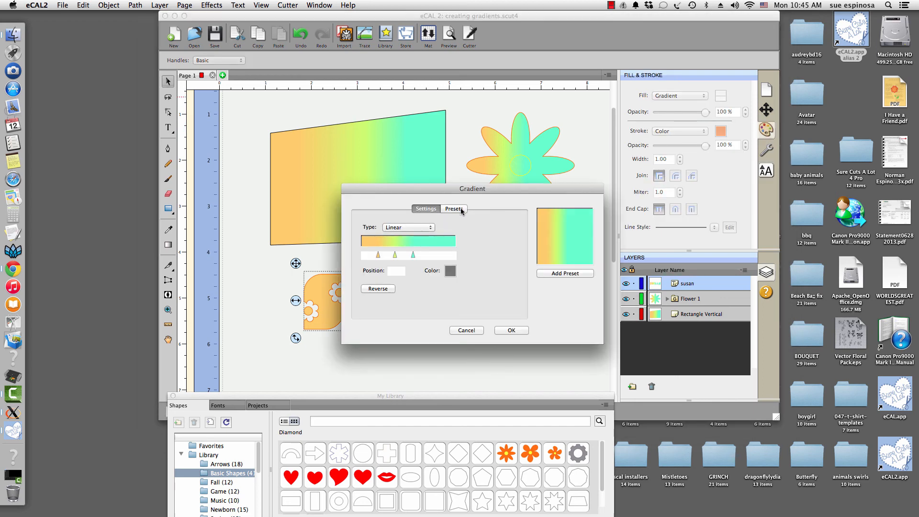
click(461, 210)
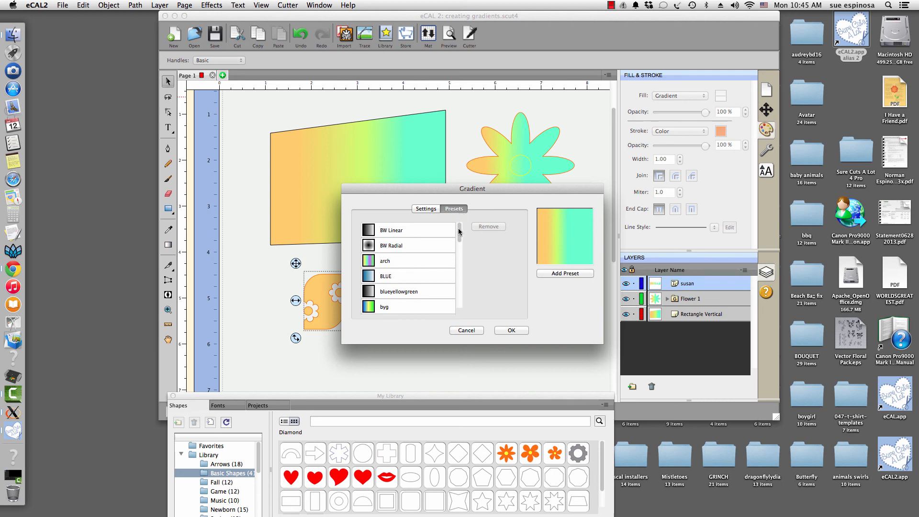
drag(457, 259, 458, 266)
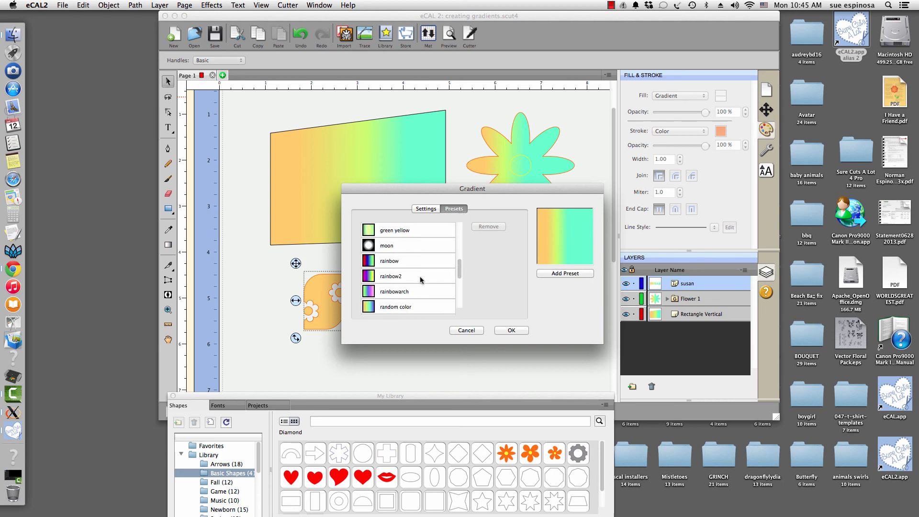
click(400, 279)
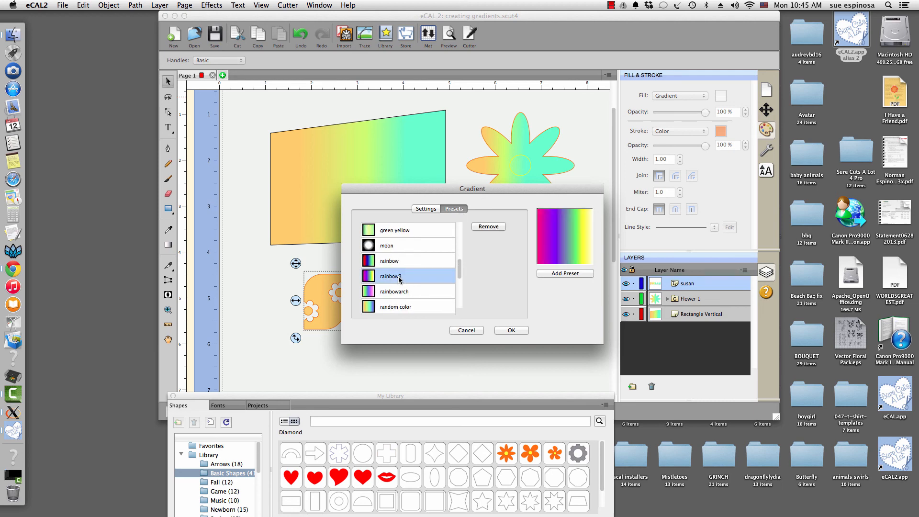
click(508, 331)
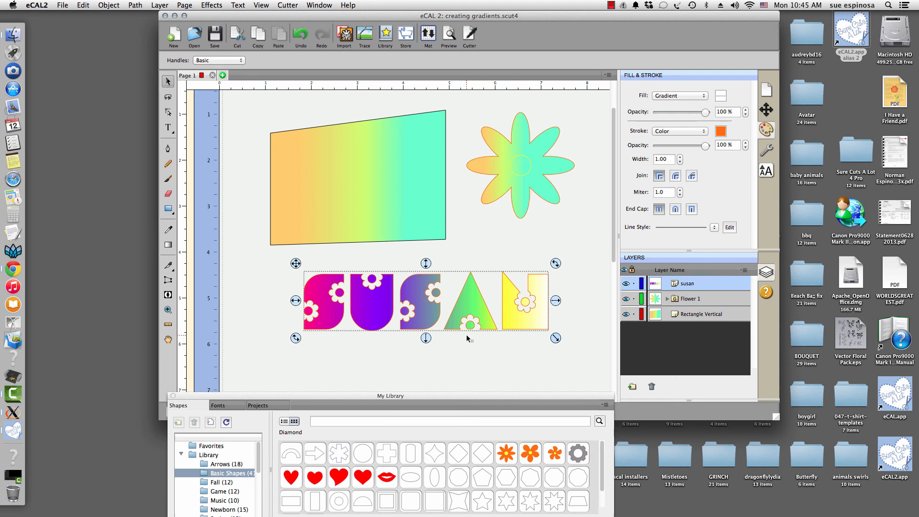
click(471, 262)
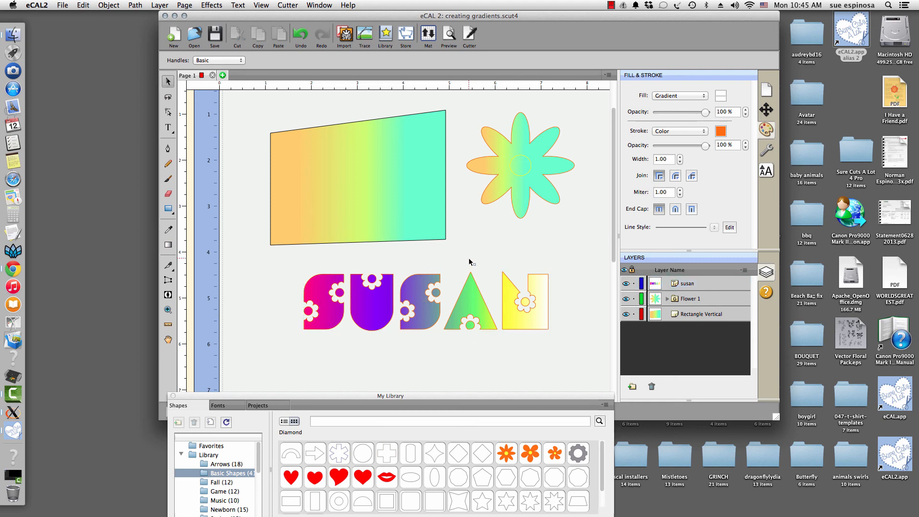
Select the flower and move the My Library window up until it sits just below the text
click(473, 288)
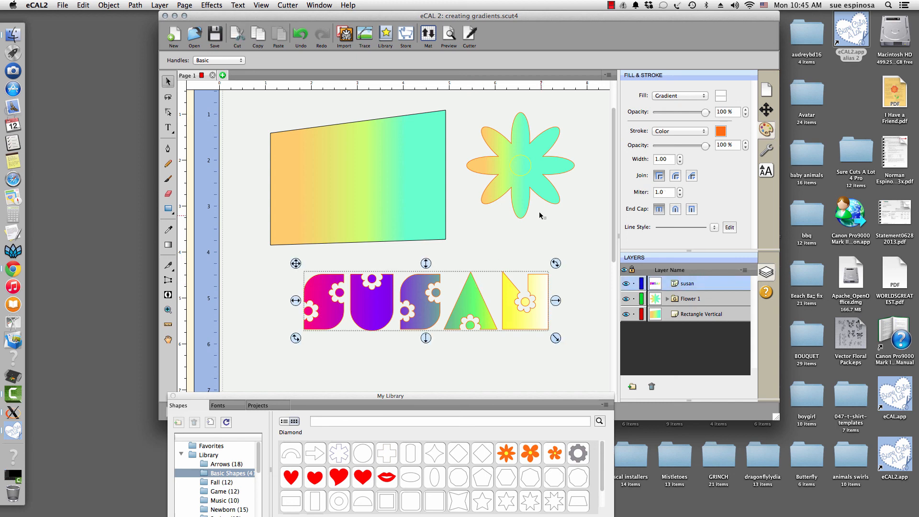
click(551, 201)
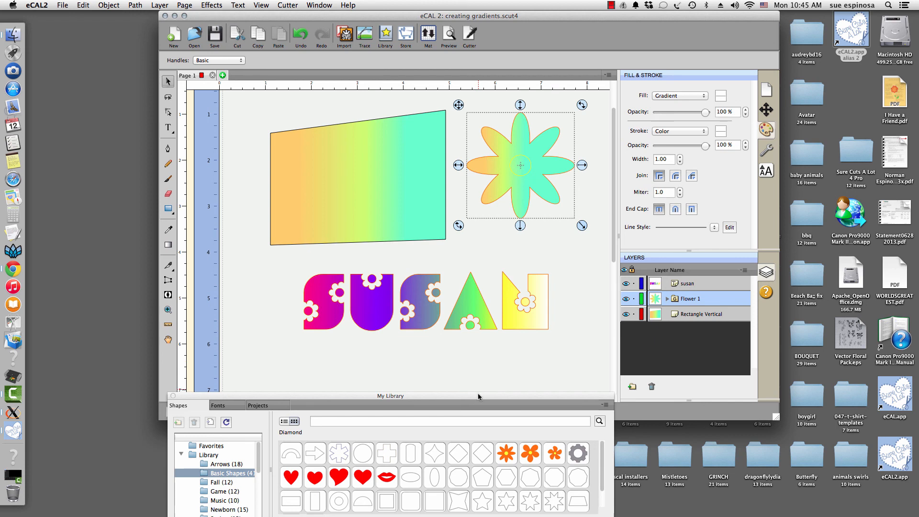
drag(479, 392, 510, 335)
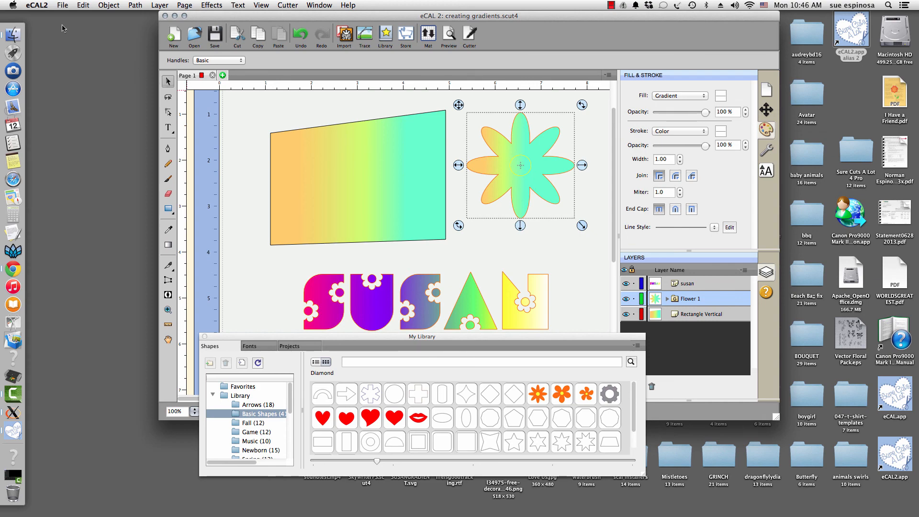
click(13, 394)
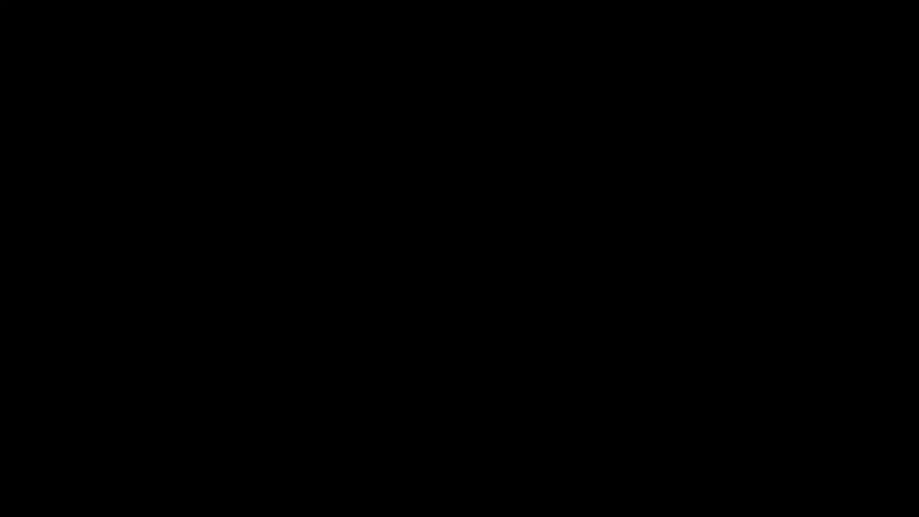